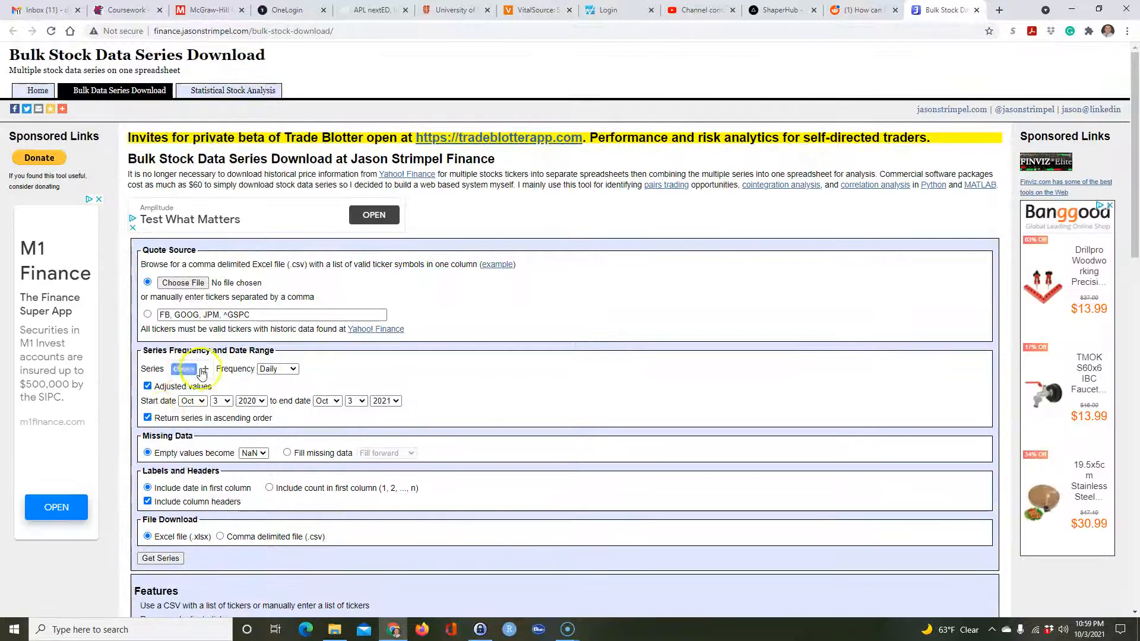
- Replace the Close series with High in the stock data download settings
scroll(199, 338, down, 1)
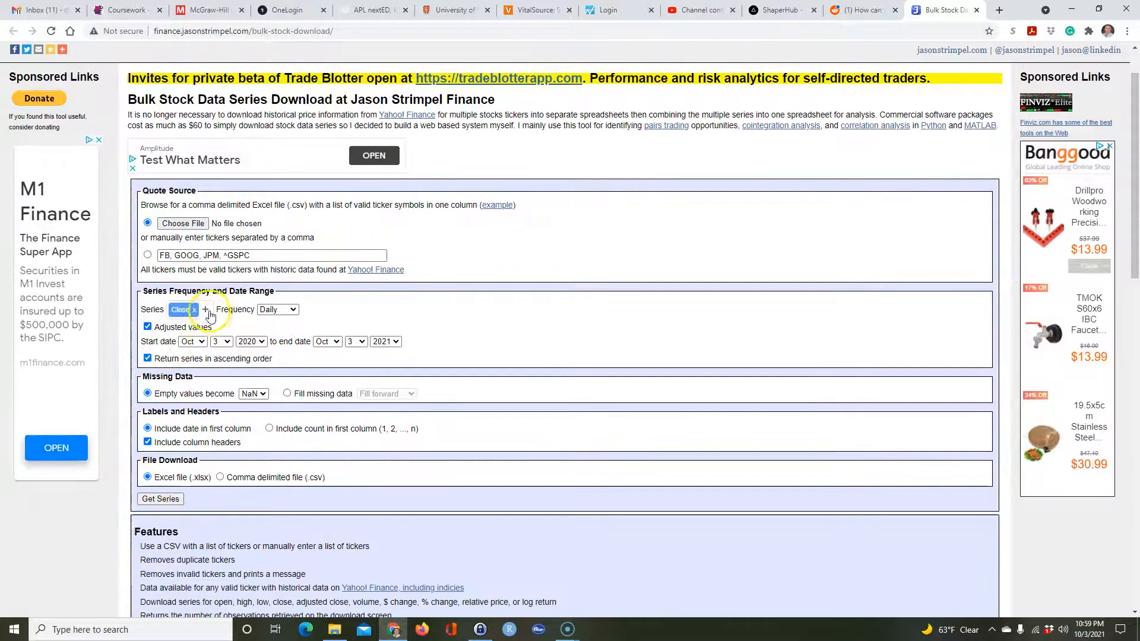
click(194, 314)
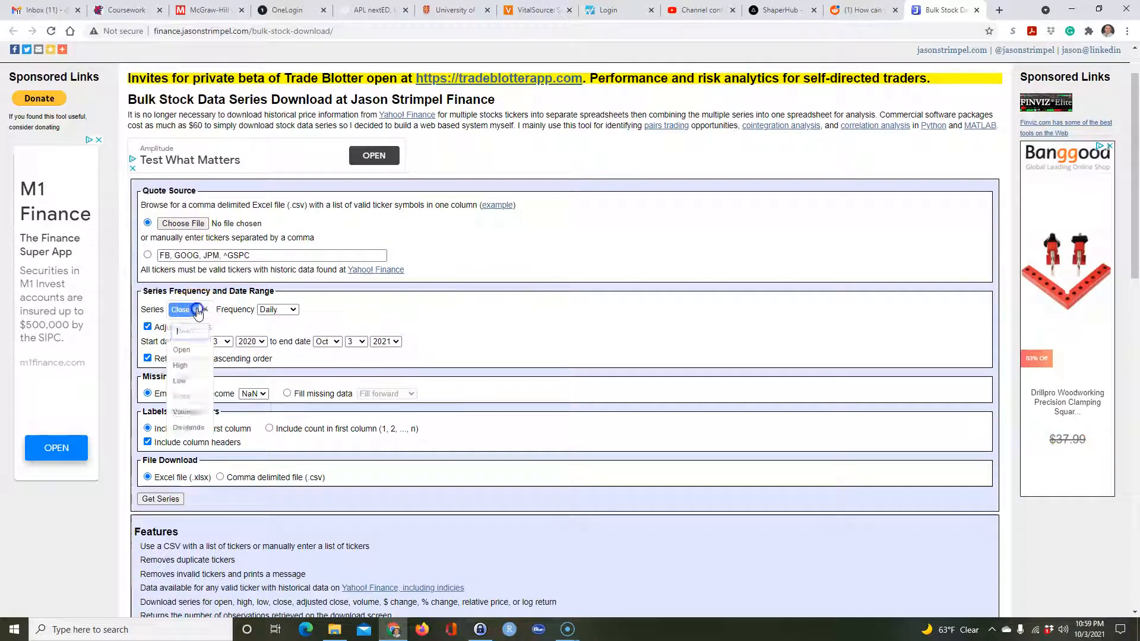
click(206, 309)
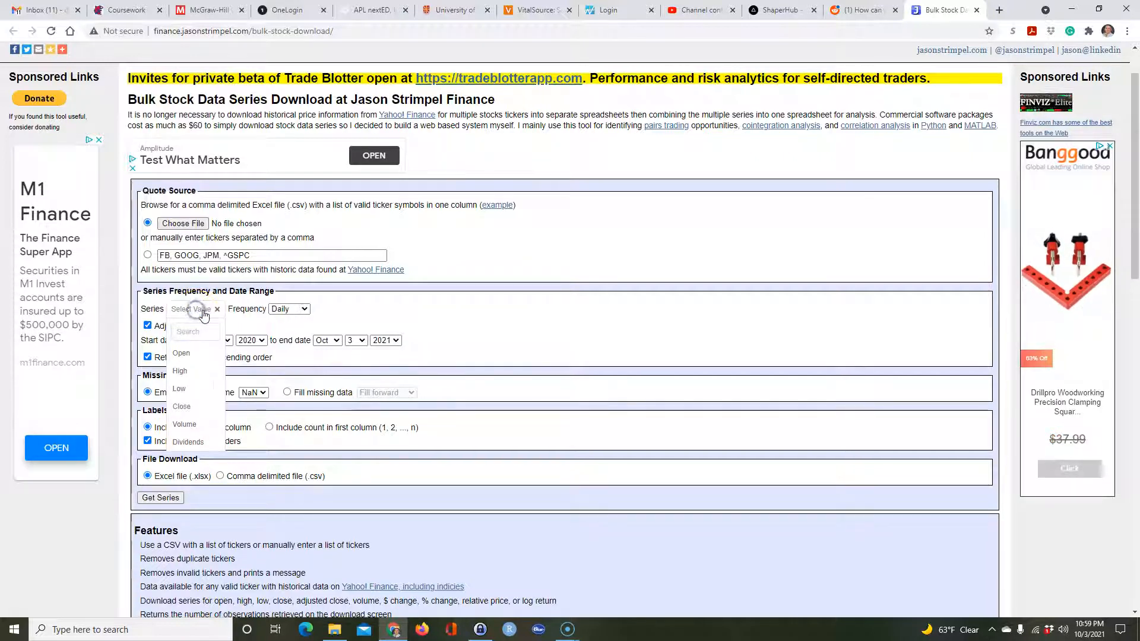
click(184, 371)
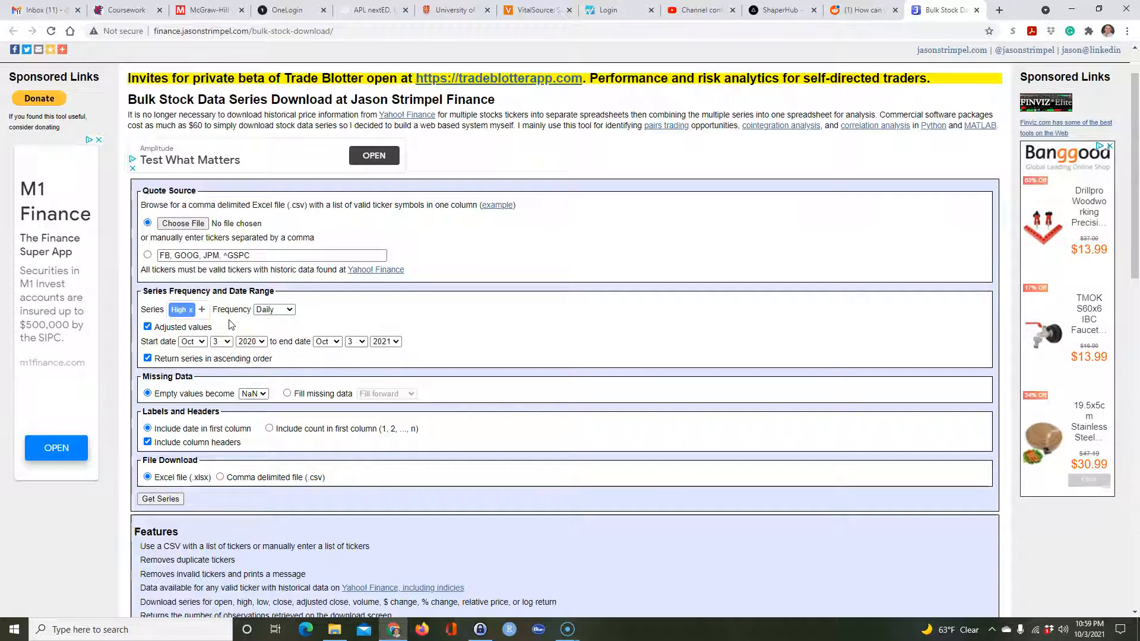
- Set the quote source to the manually entered tickers FB, GOOG, JPM, ^GSPC and request the series
click(166, 499)
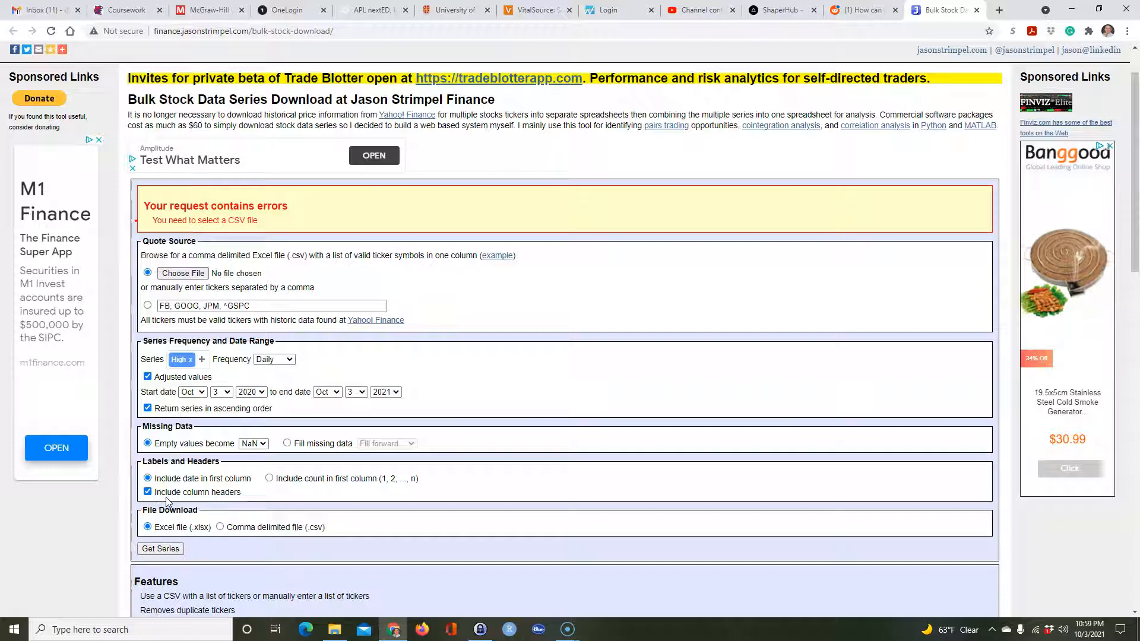
click(148, 305)
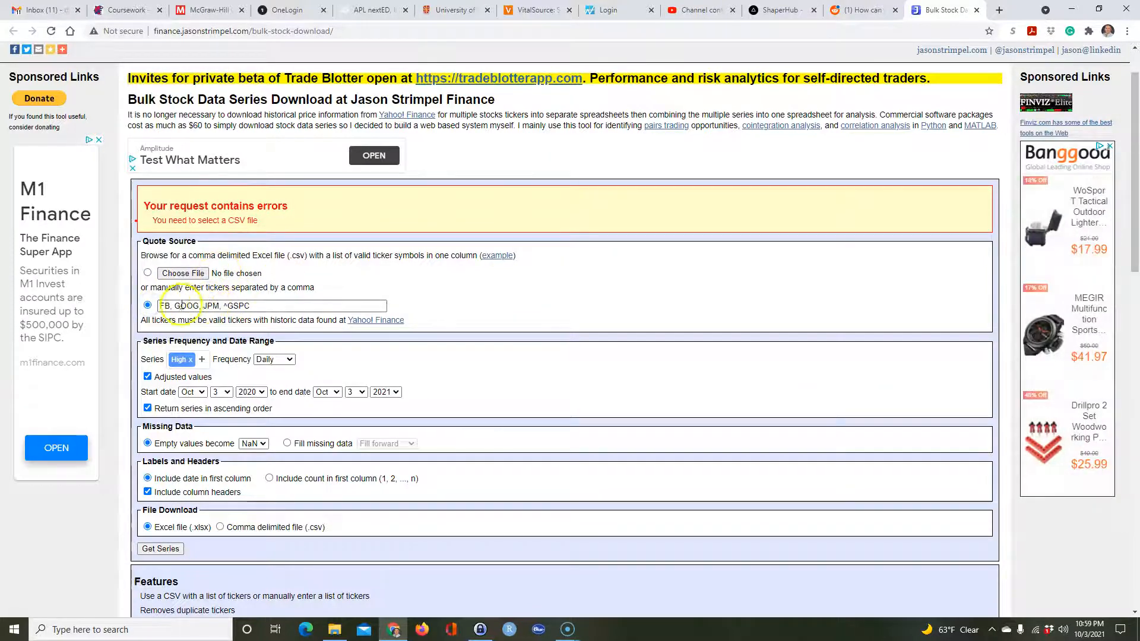
click(163, 548)
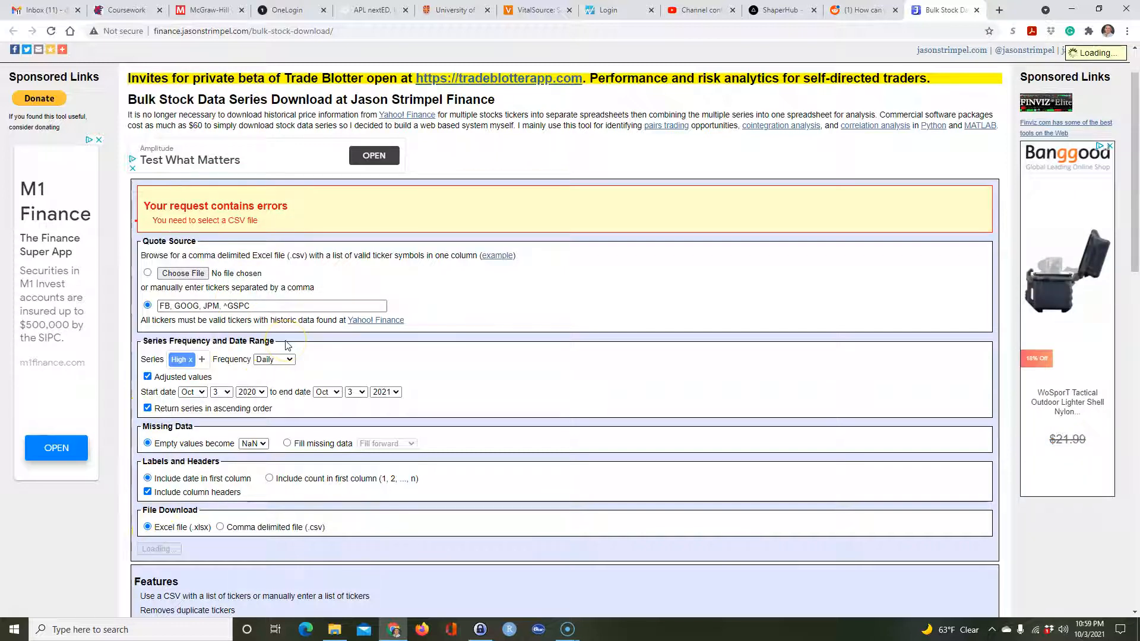
- Download the generated Excel file of High prices, then open it in Excel with editing enabled
click(219, 208)
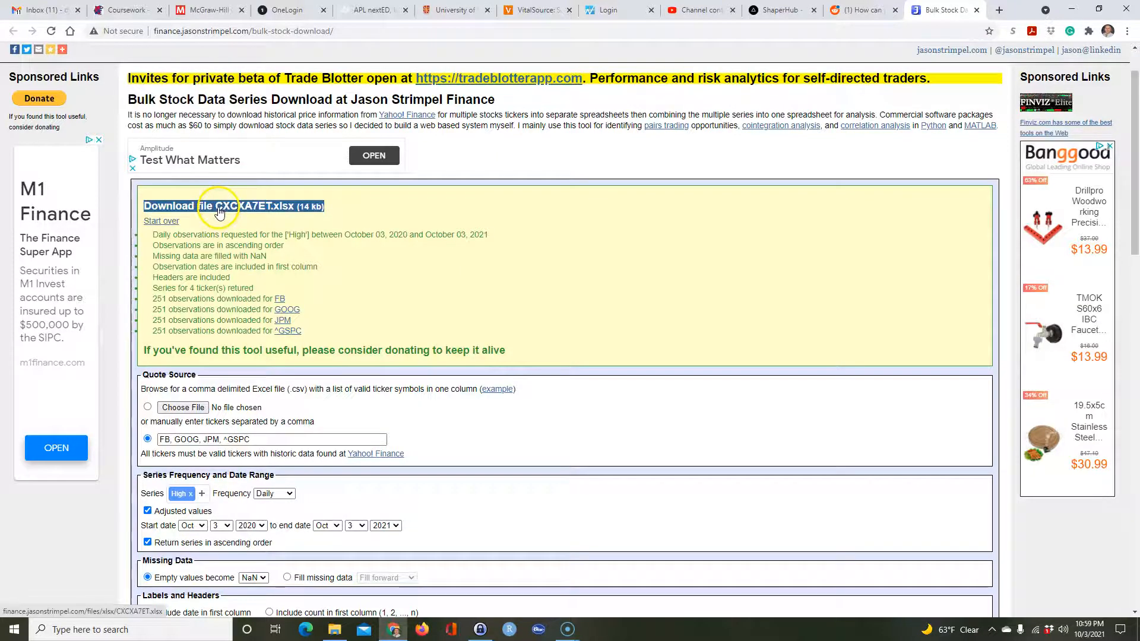
click(59, 600)
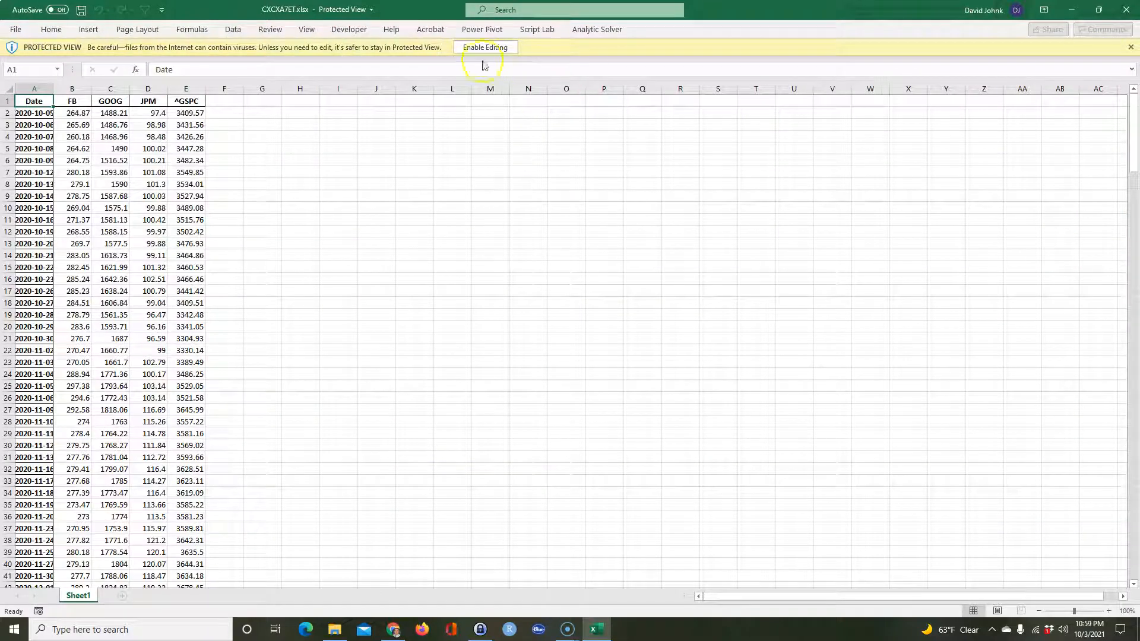
click(492, 51)
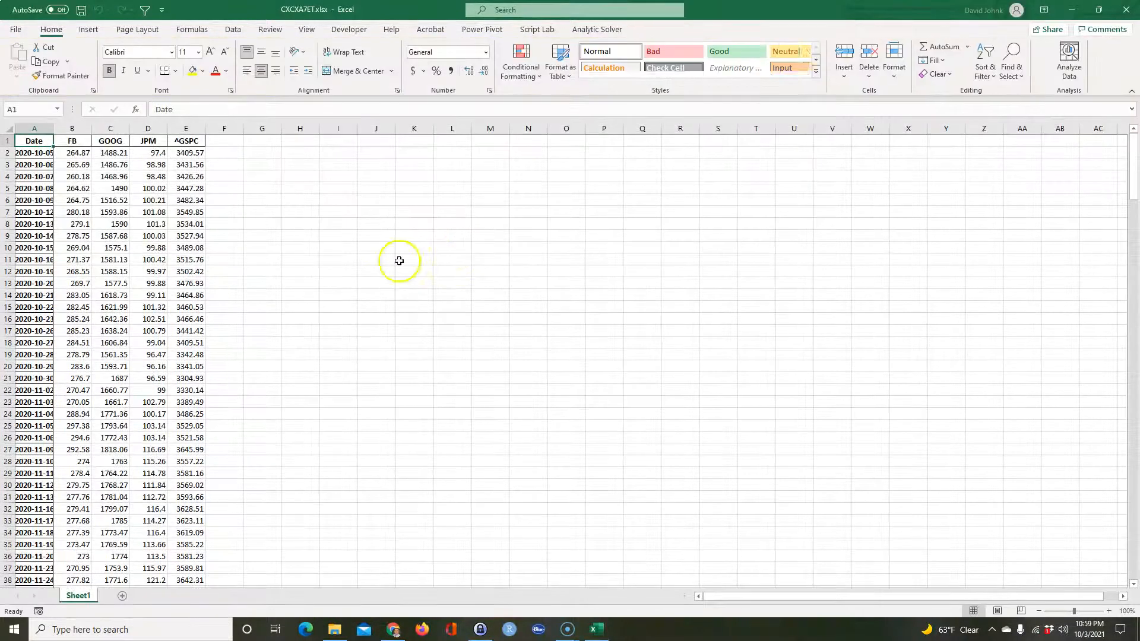
click(374, 276)
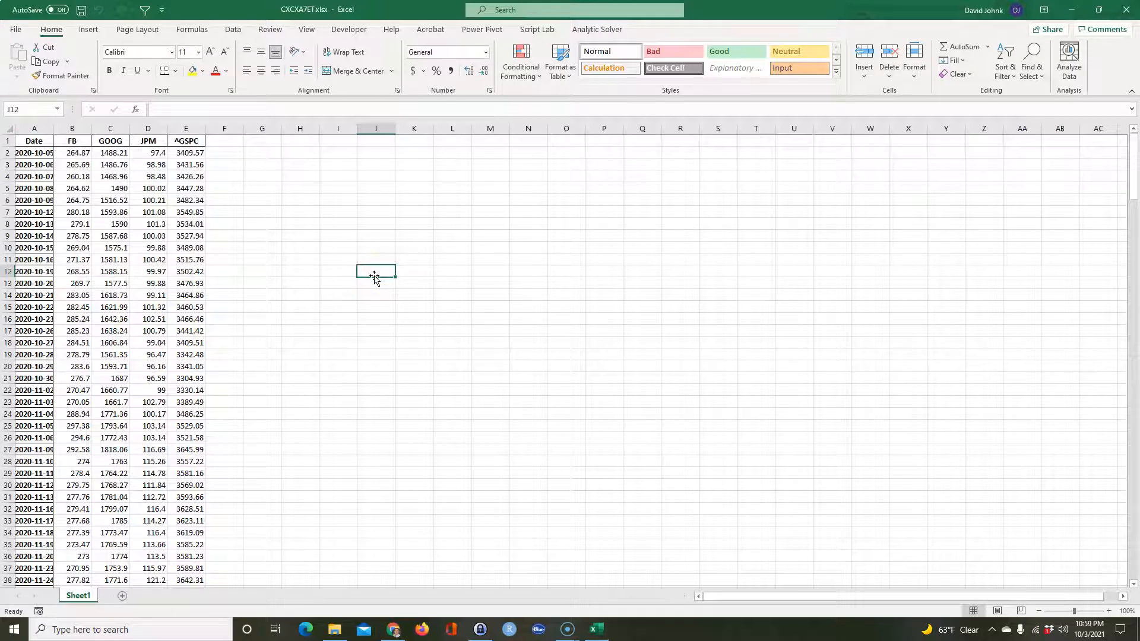
- Clear the Date header from cell A1
click(343, 268)
click(29, 142)
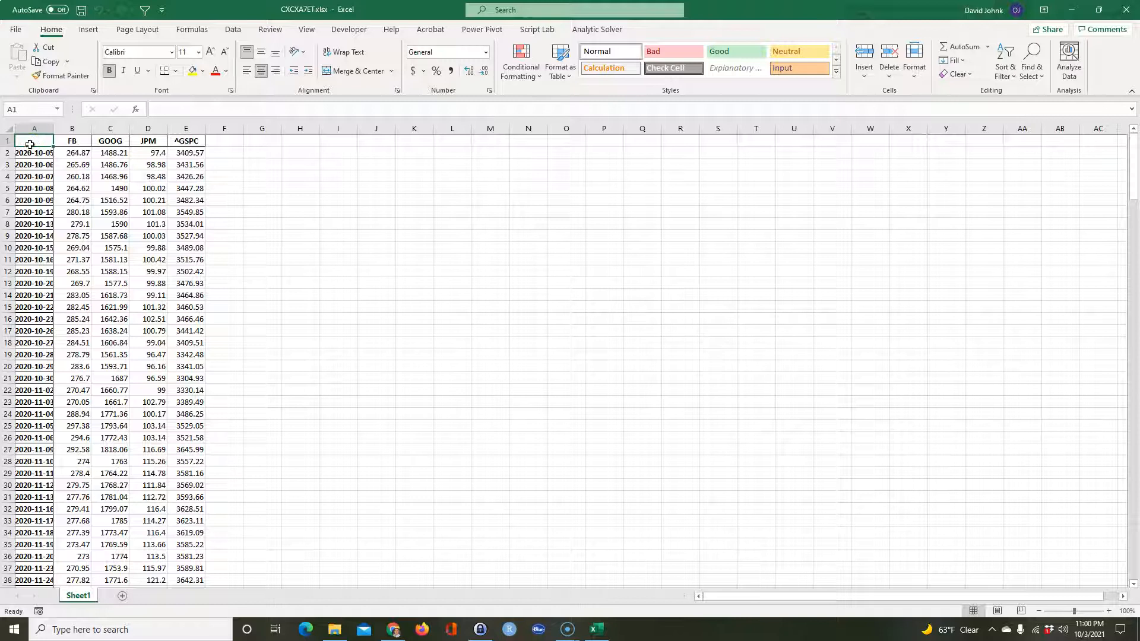
click(231, 256)
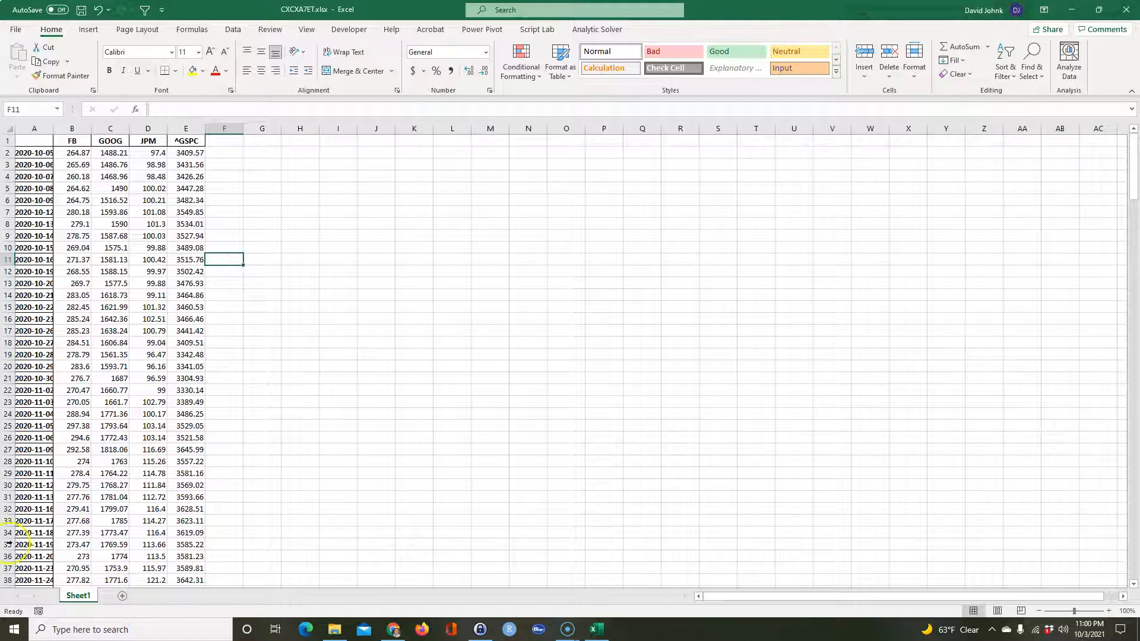
- Convert the stock price range A1:E252 into a table with headers
click(110, 293)
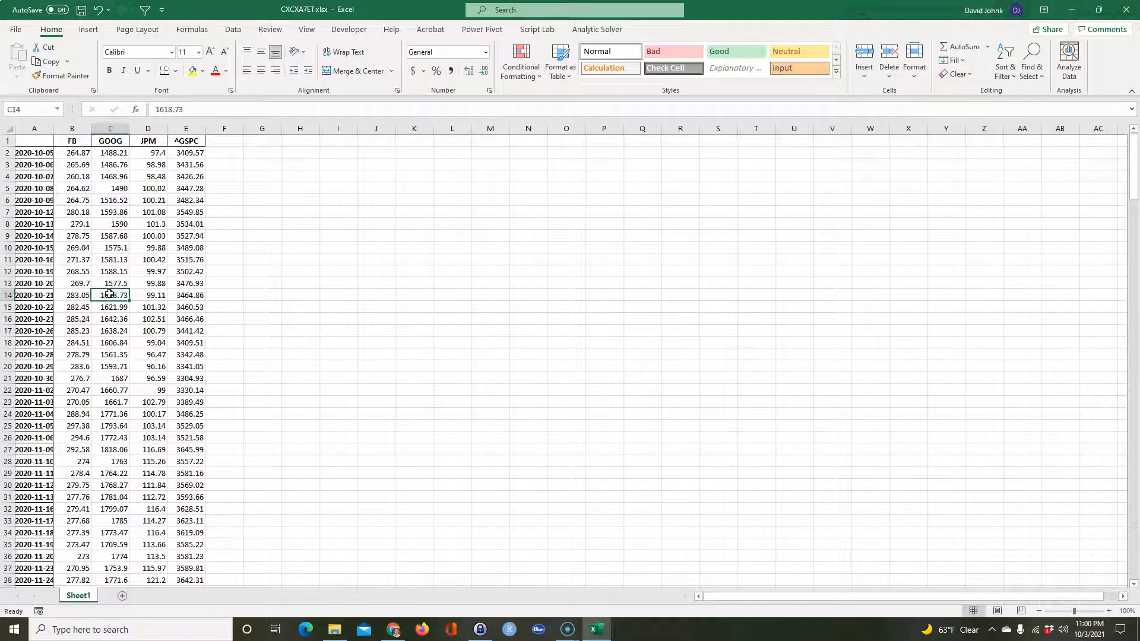
key(ctrl+t)
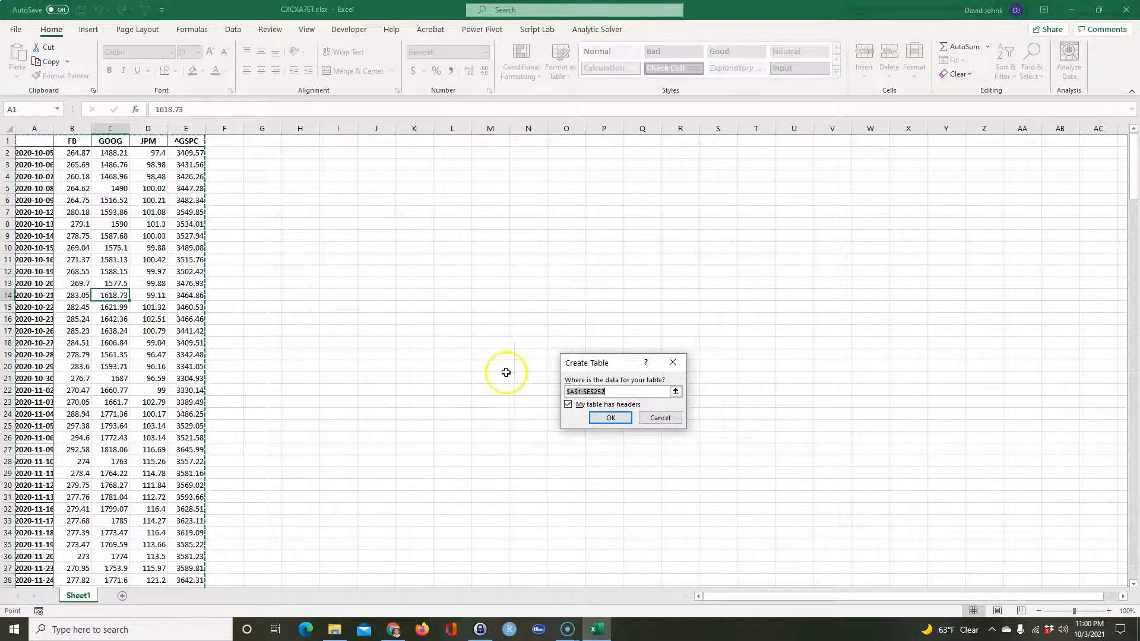
click(612, 418)
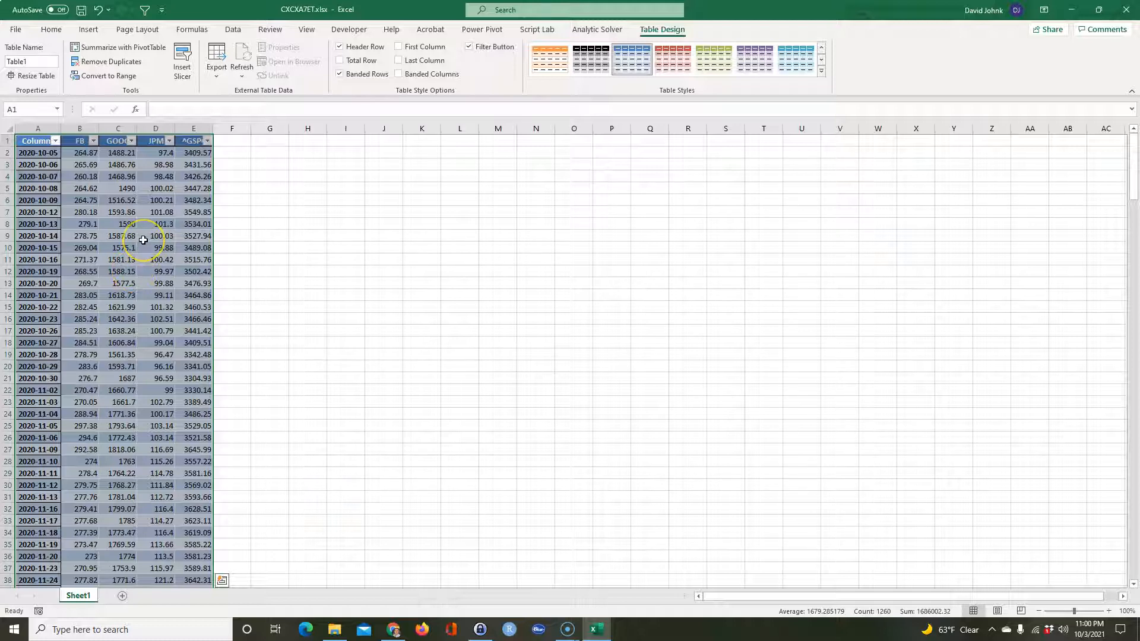
- Load the table into Power Query and unpivot only the FB, GOOG, JPM and ^GSPC columns
click(233, 30)
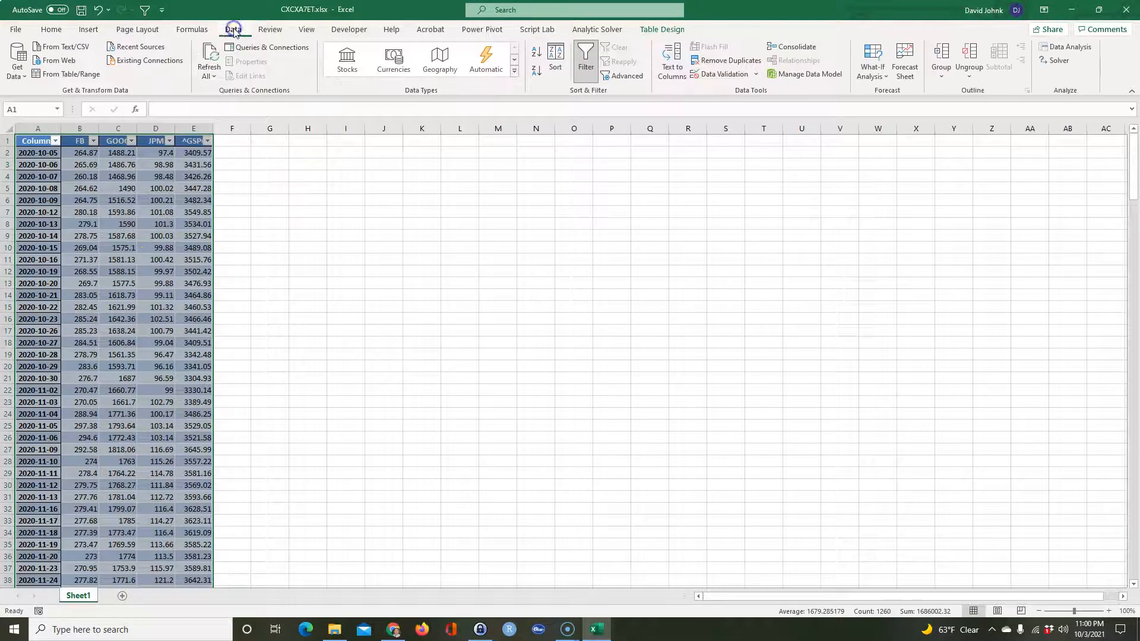
click(62, 76)
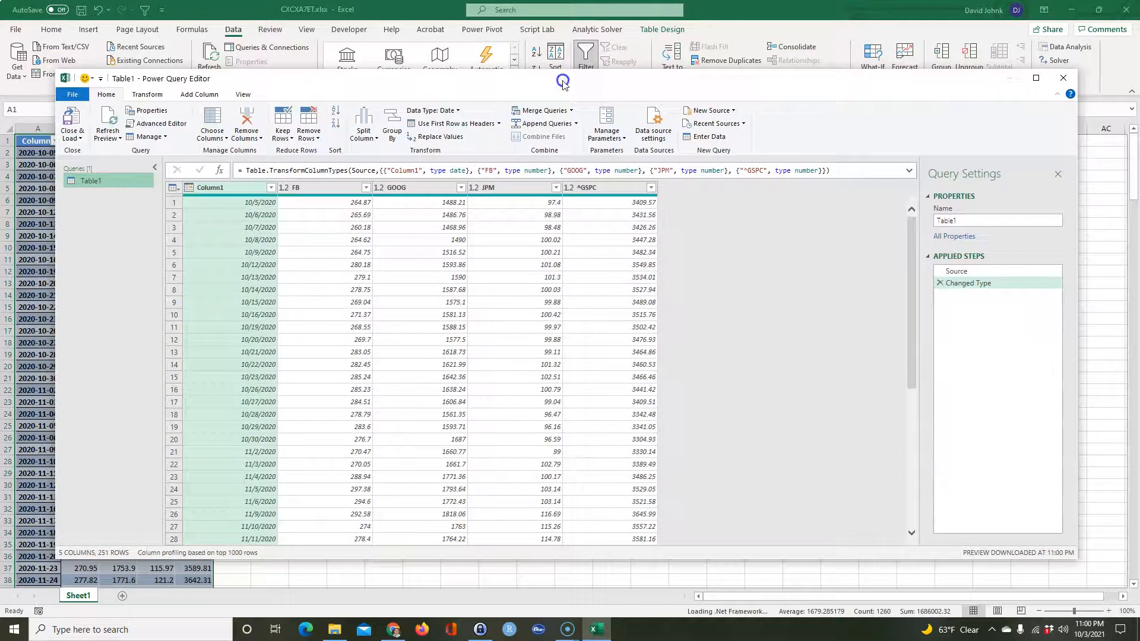
click(329, 187)
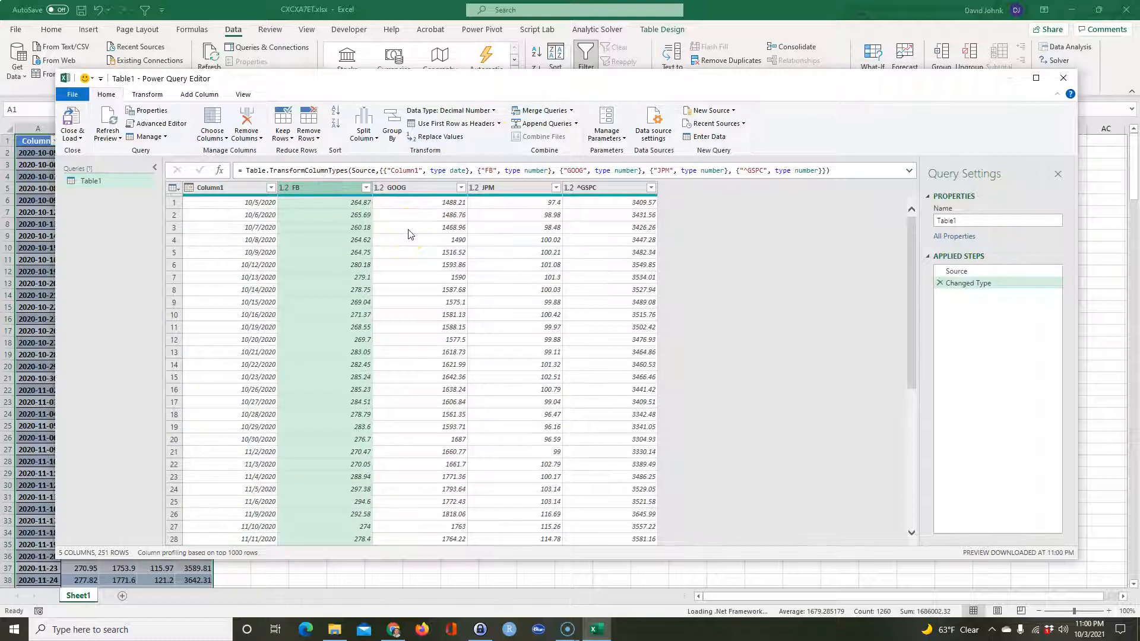
shift+click(612, 187)
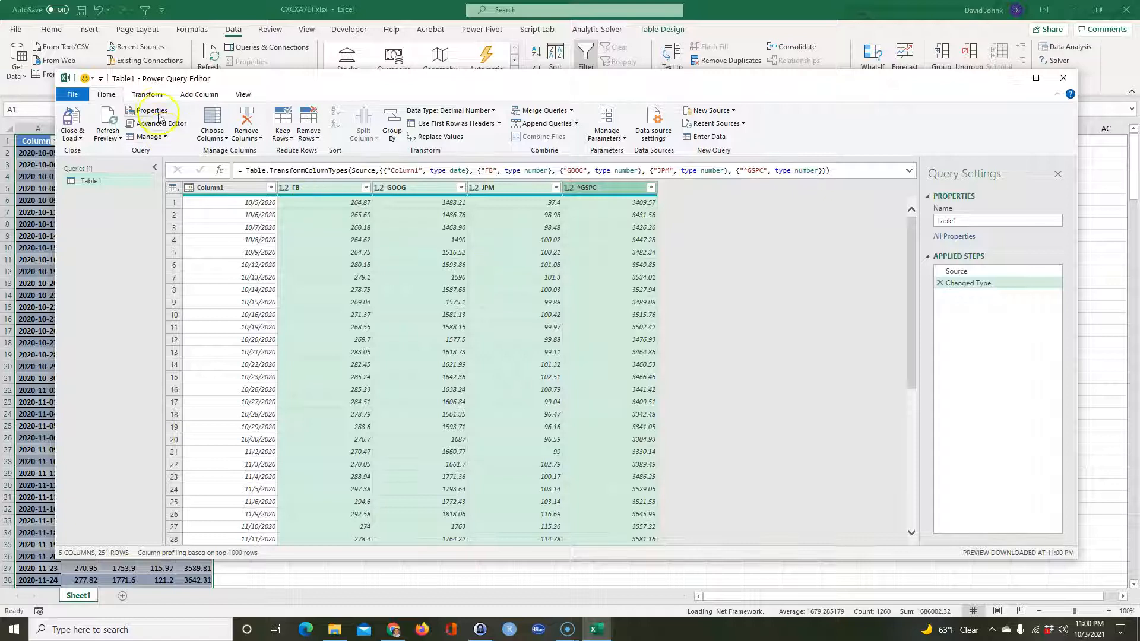
click(147, 95)
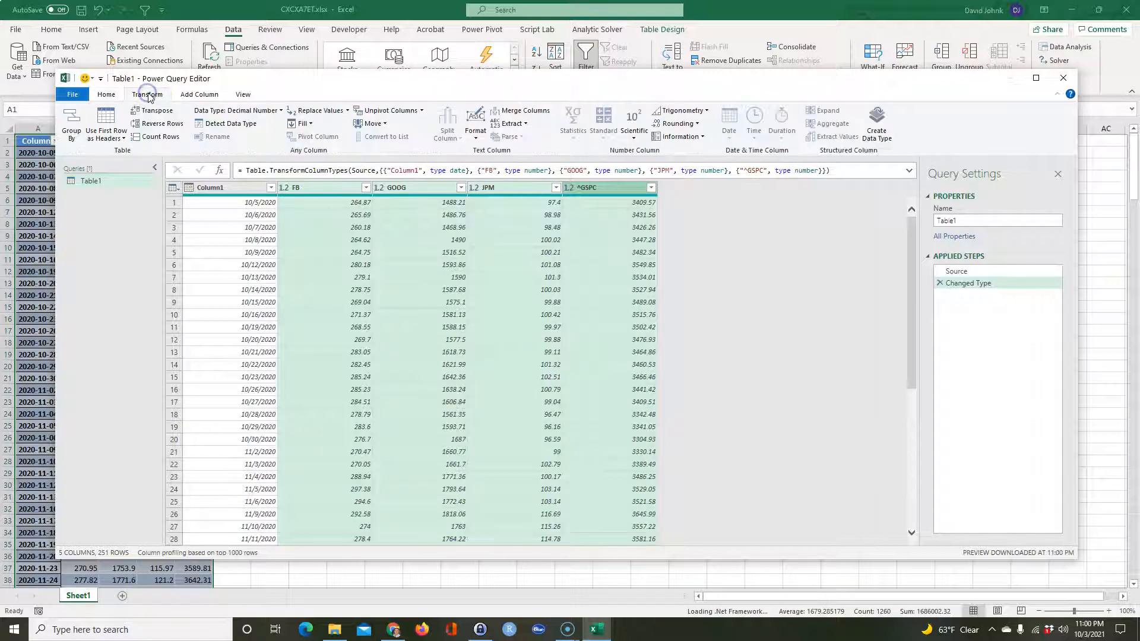
click(421, 111)
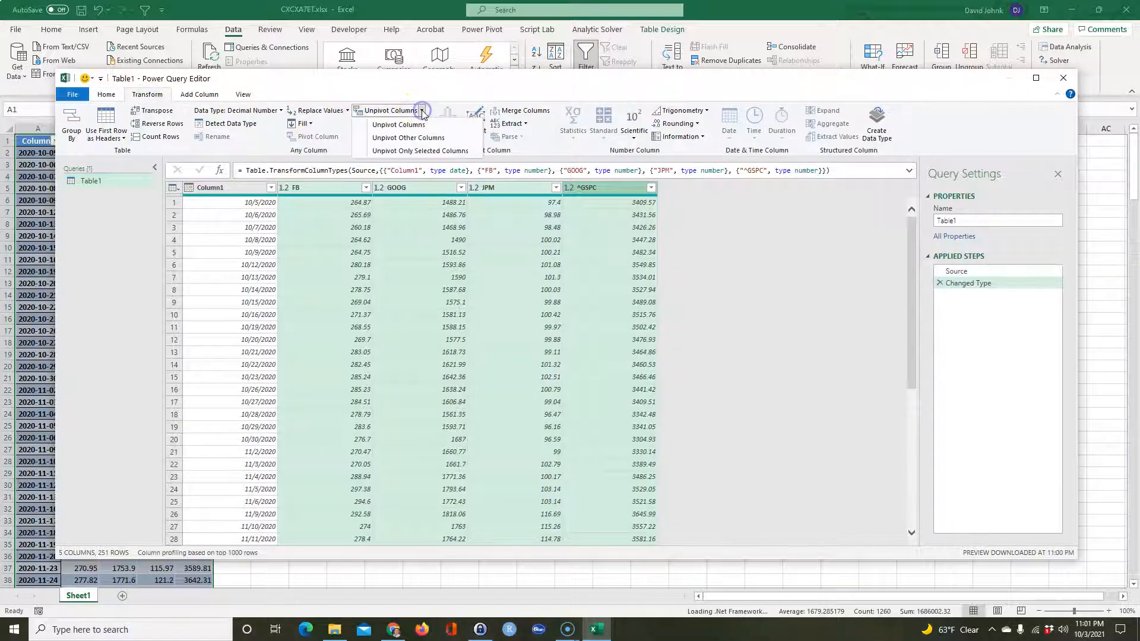
click(413, 152)
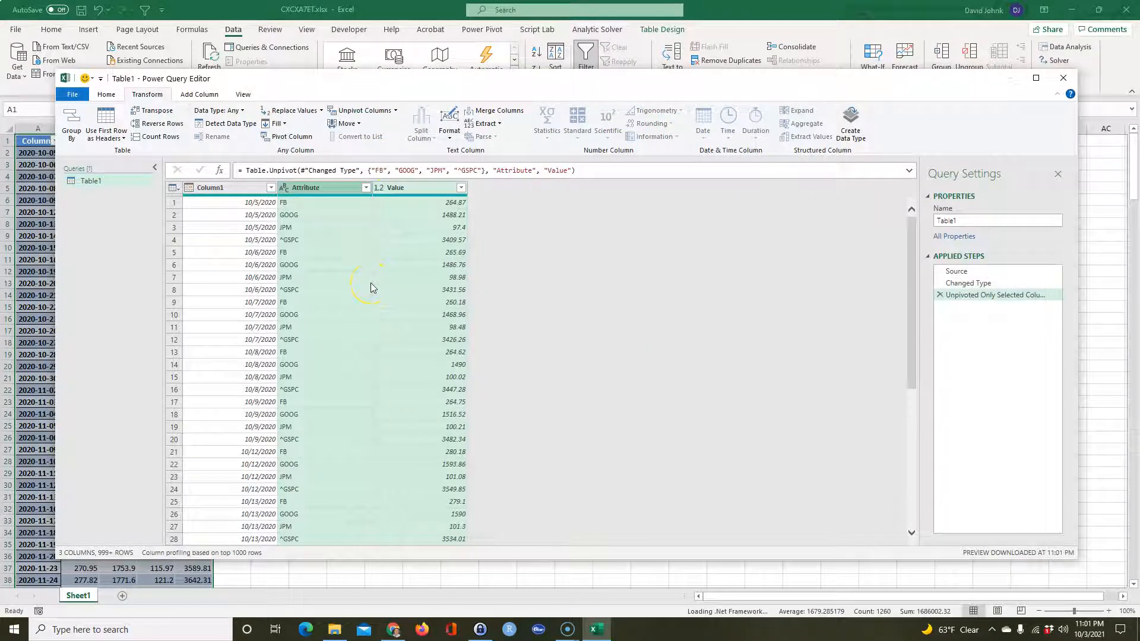
- Rename the unpivoted Value column as High
click(305, 188)
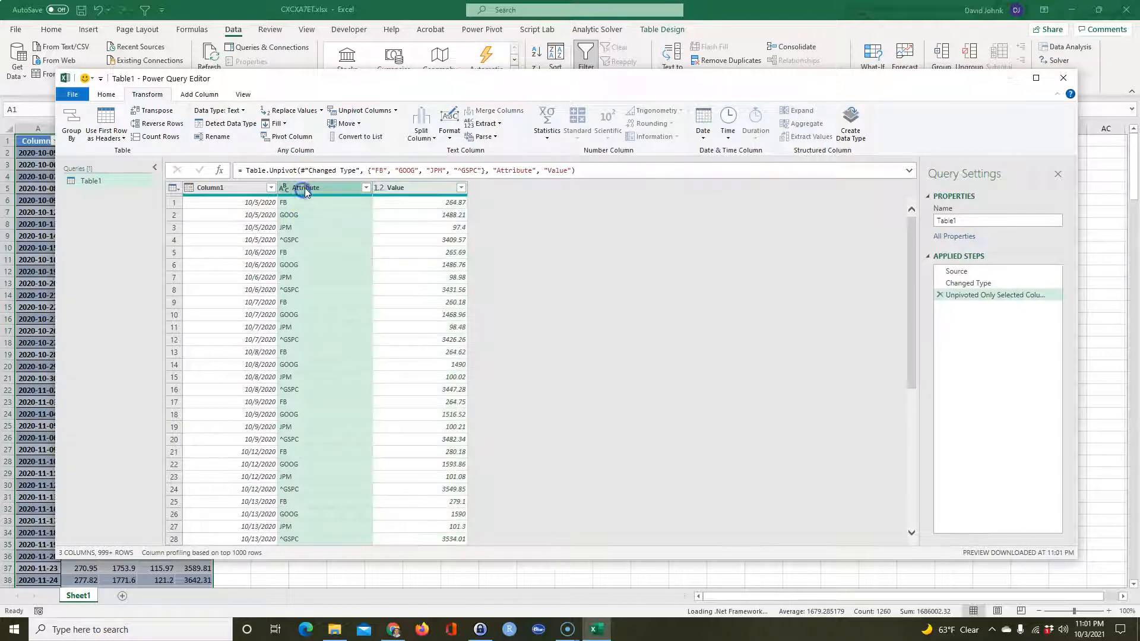
click(408, 189)
double_click(402, 189)
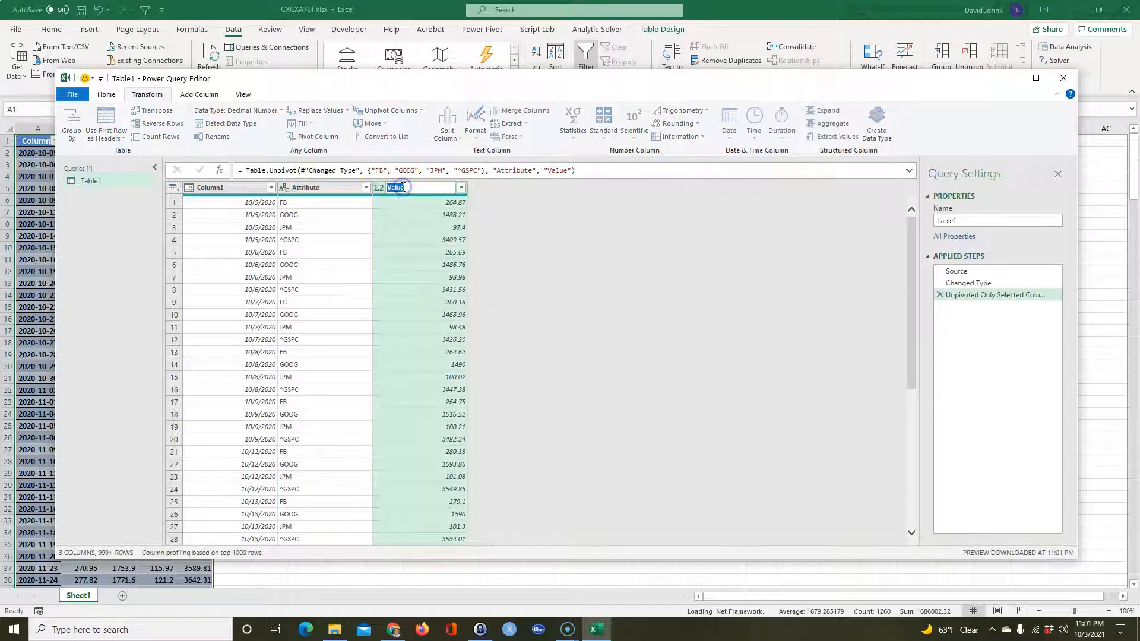
text(High)
key(Return)
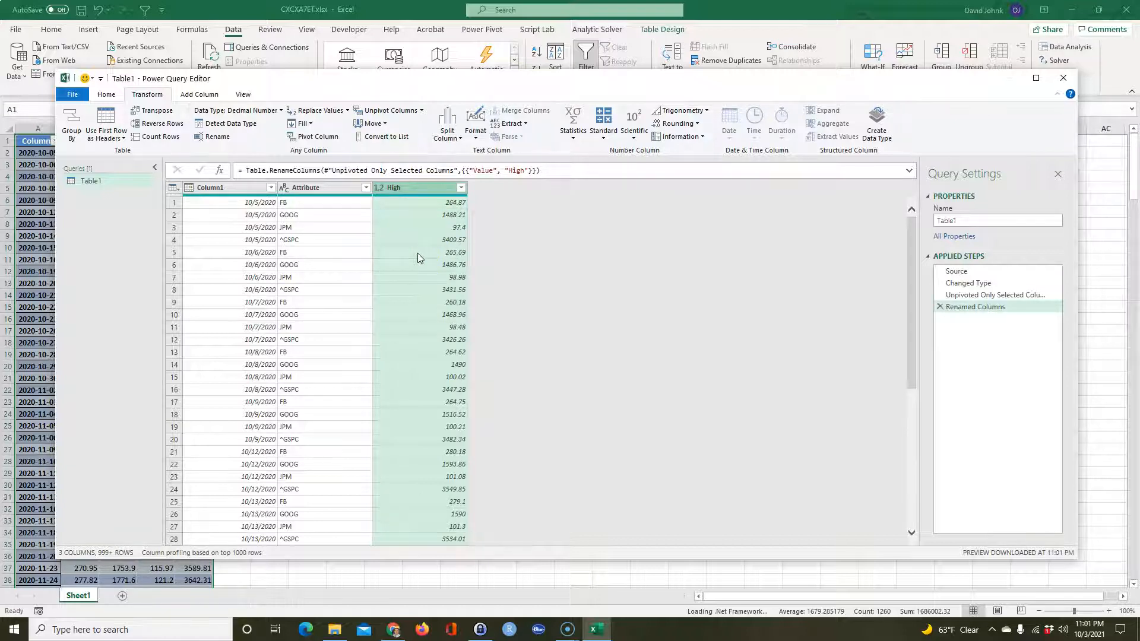
- Close the query editor and load the unpivoted data into a new worksheet
click(107, 96)
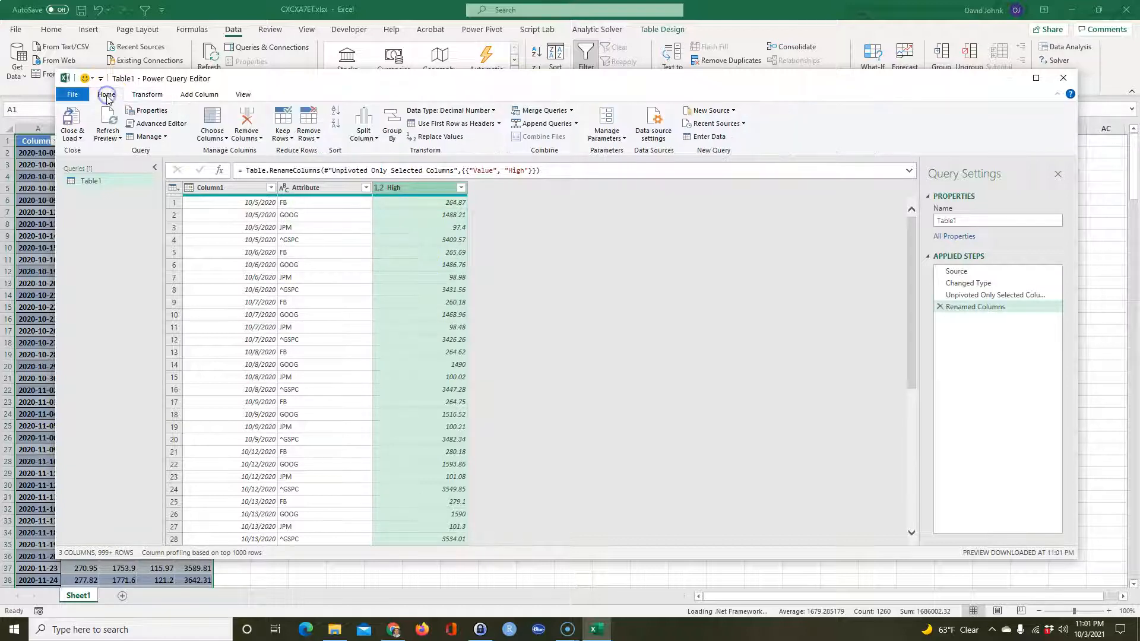
click(72, 122)
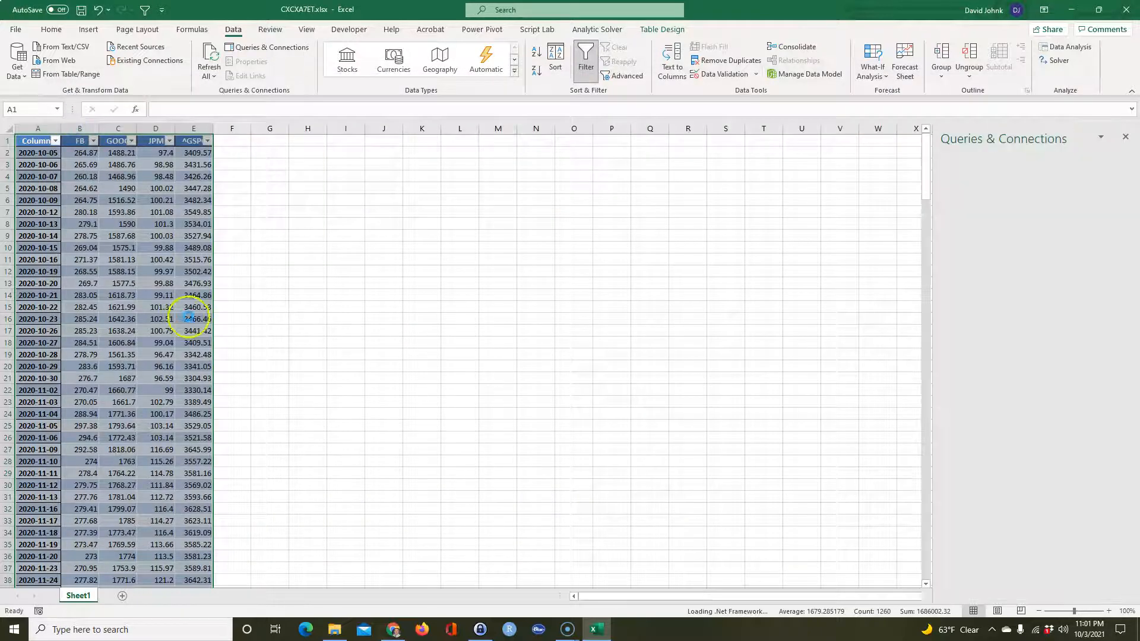
click(88, 285)
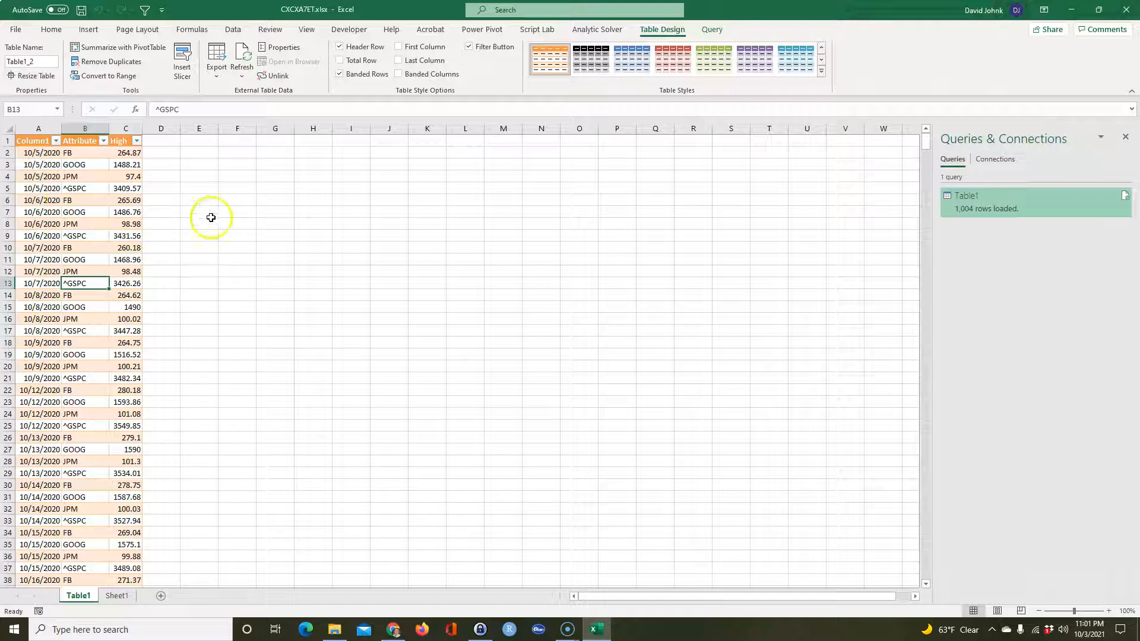
- Switch to the stock download page in Chrome, replace the High series with Low and request the series
click(393, 629)
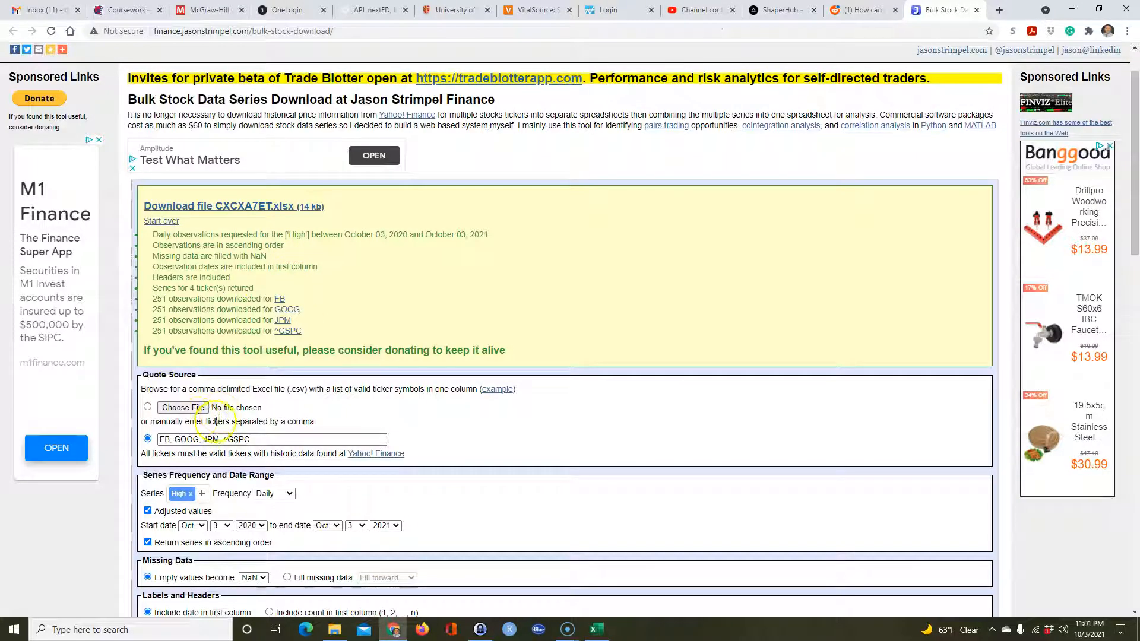
click(190, 493)
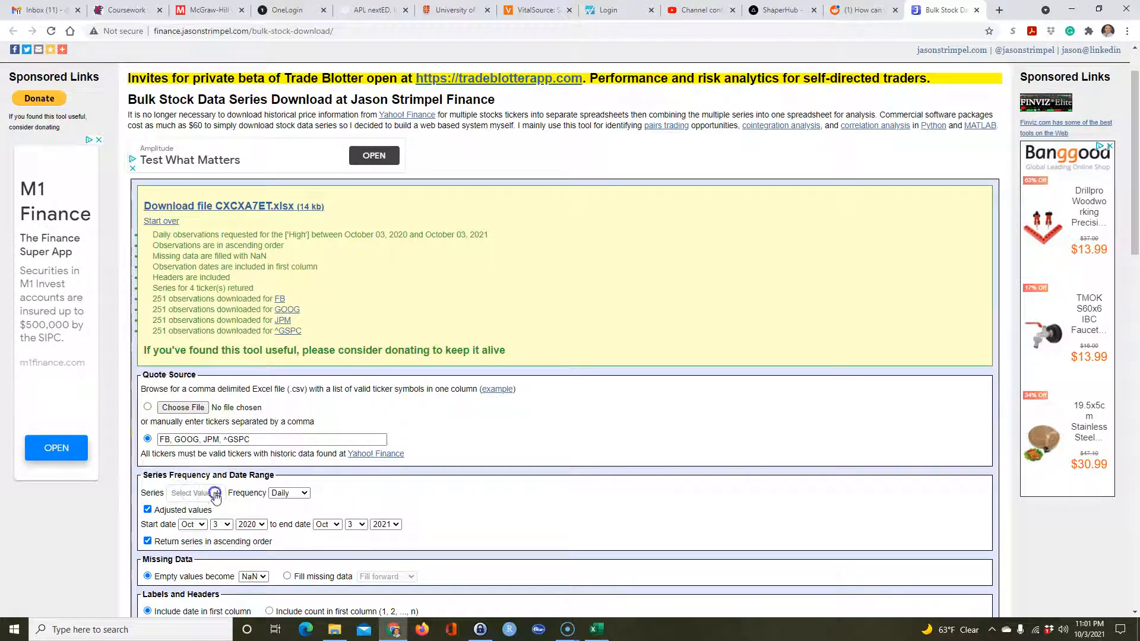
click(215, 494)
click(187, 425)
scroll(268, 419, down, 1)
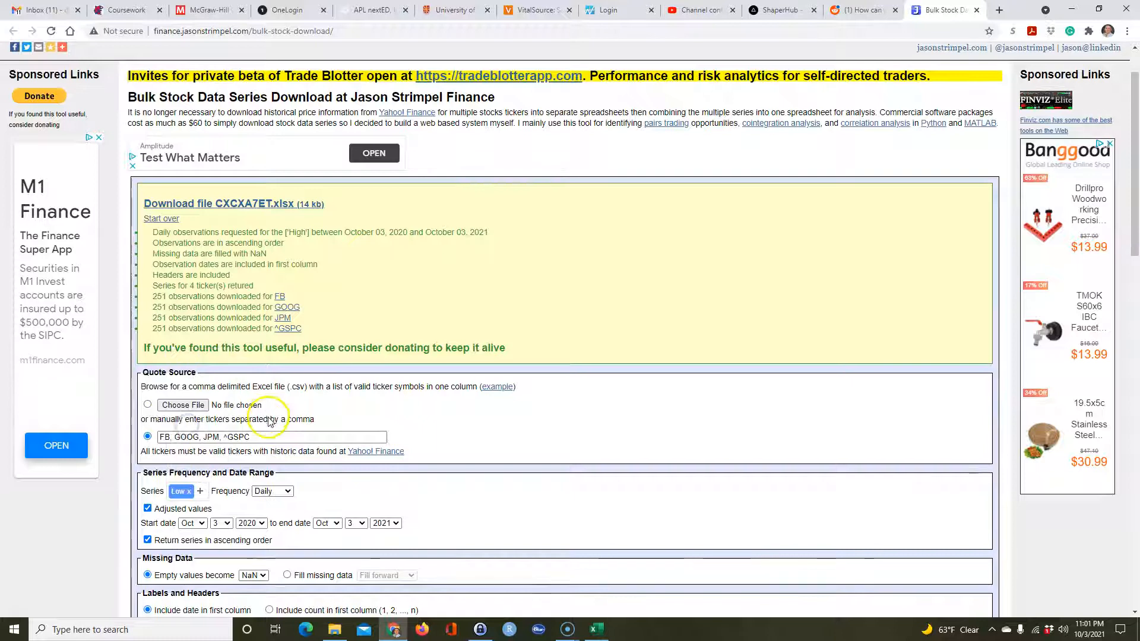
scroll(269, 419, down, 5)
click(159, 365)
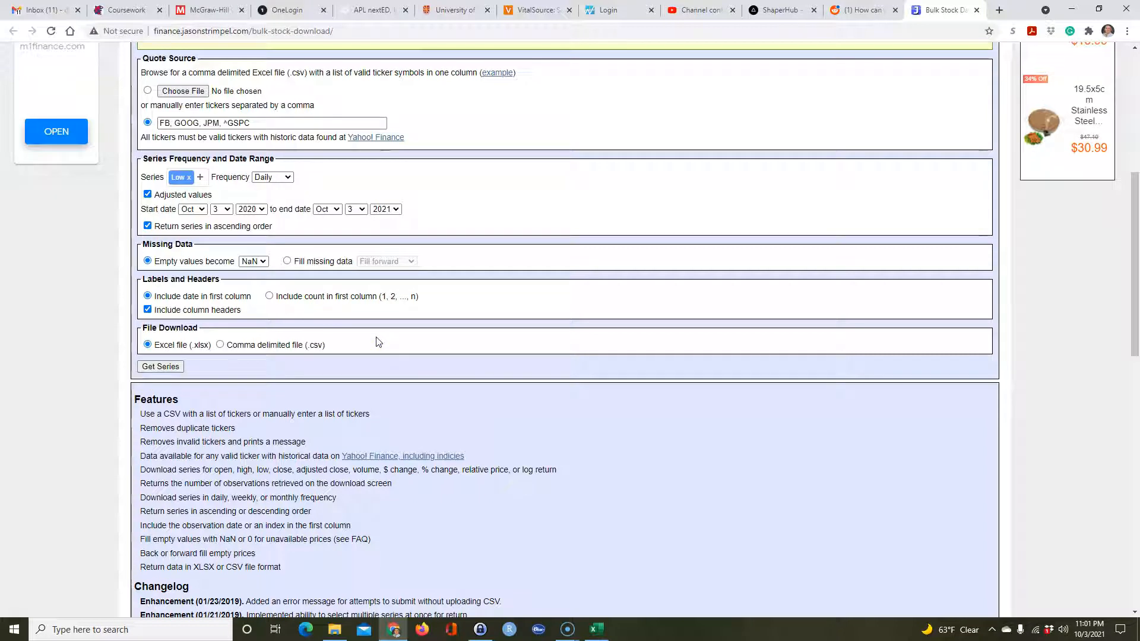
- Download and open the generated Low price workbook, reducing its window so the first workbook shows behind it
scroll(379, 342, up, 4)
triple_click(232, 148)
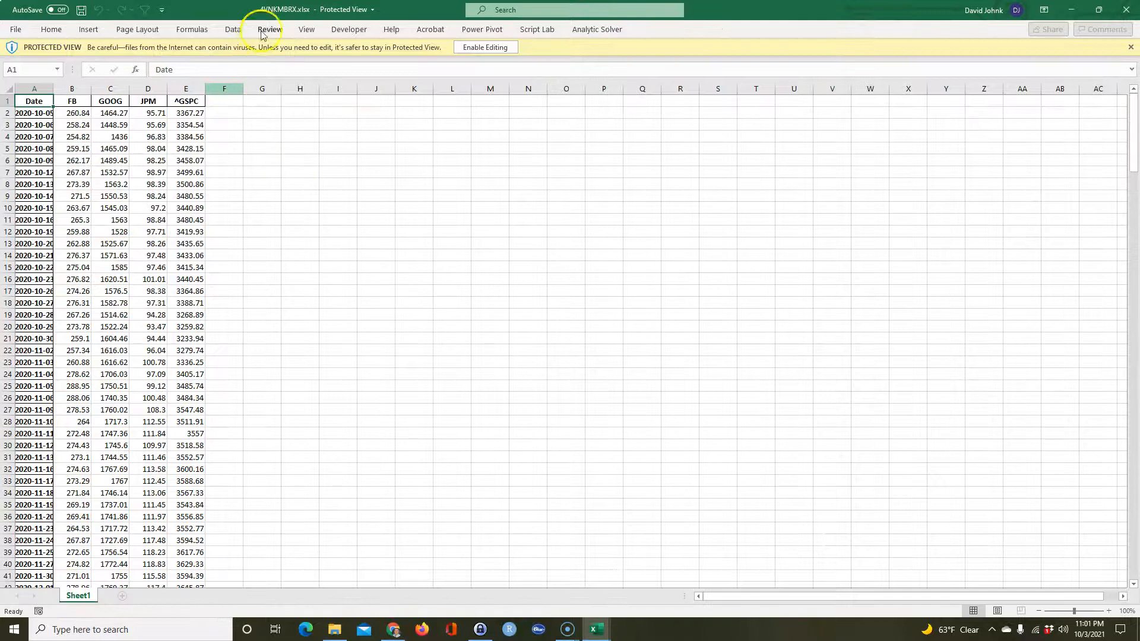
double_click(268, 11)
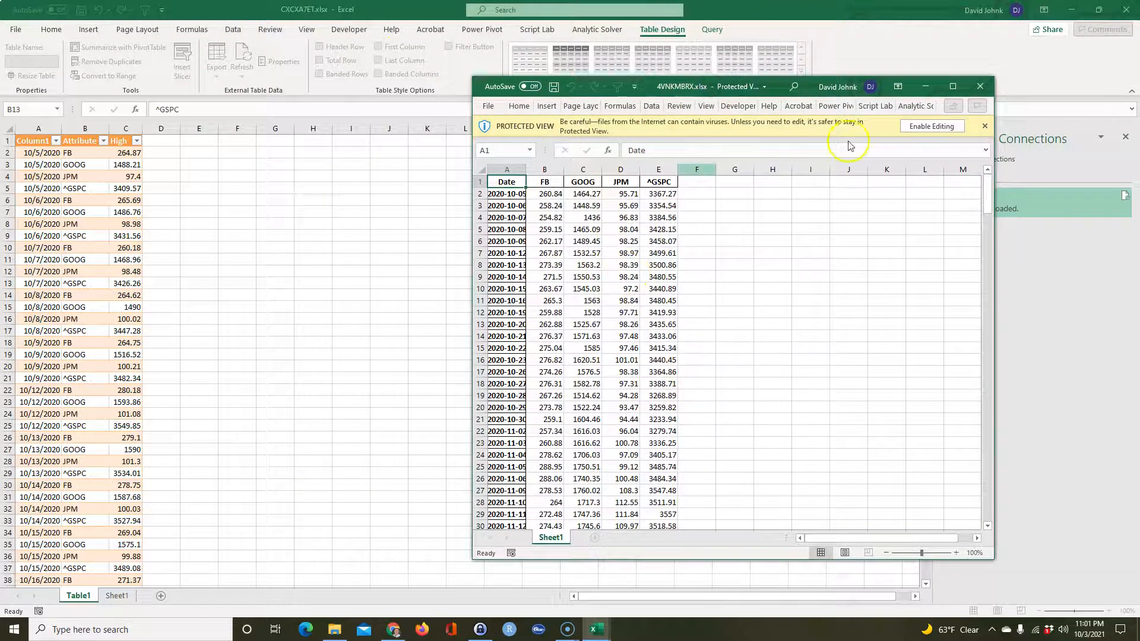
- Maximize the downloaded Low price workbook, enable editing and convert its price data into a table with headers
click(952, 87)
click(493, 47)
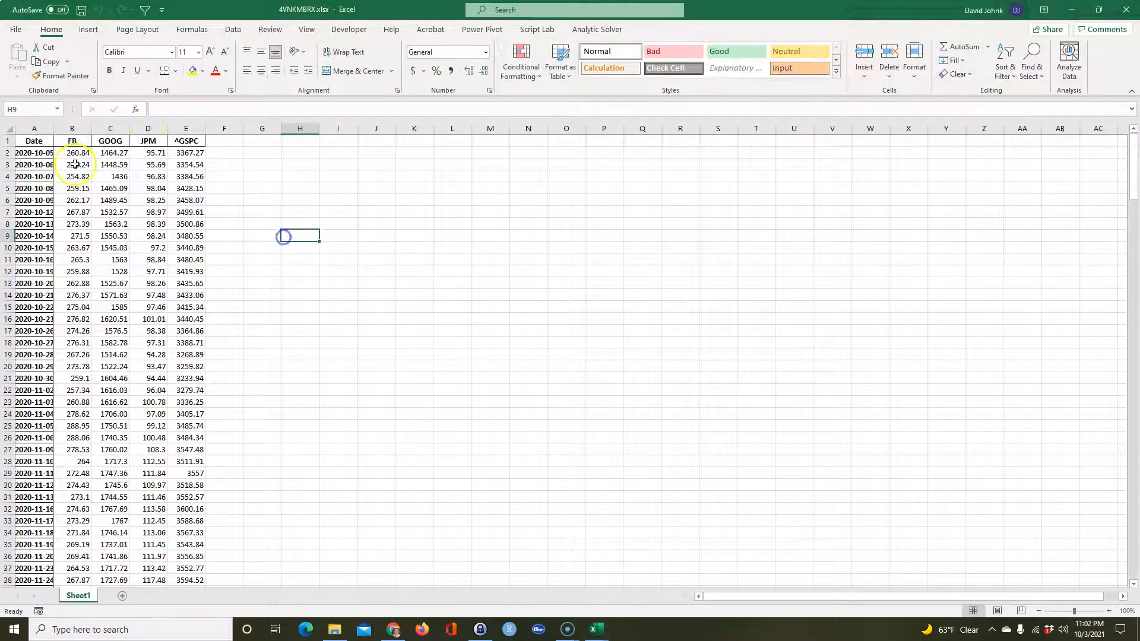
click(59, 207)
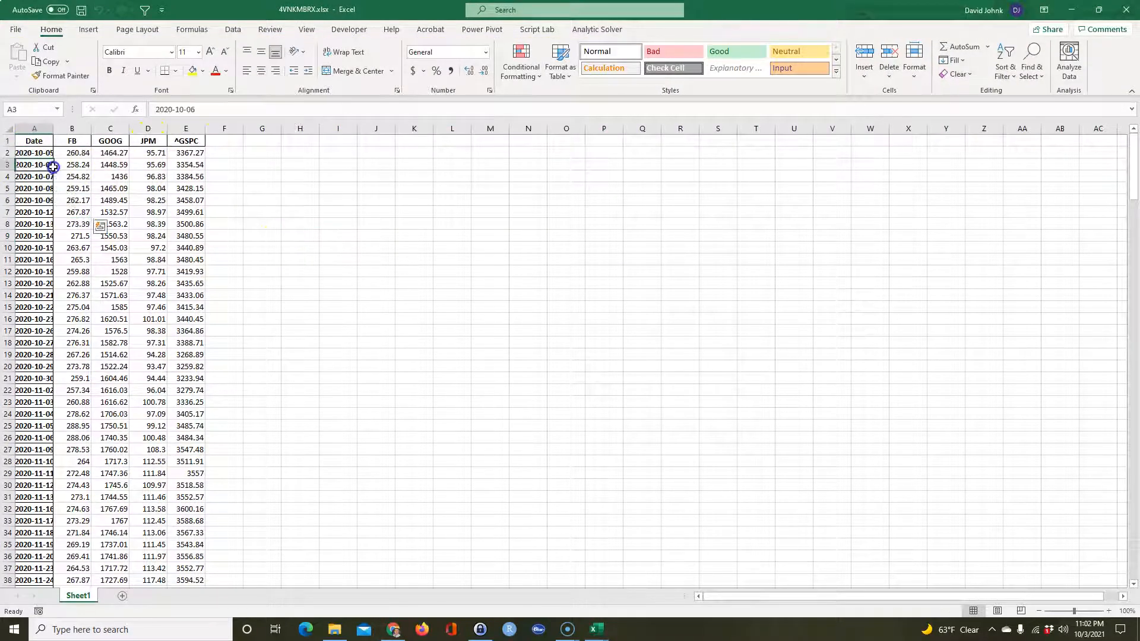
click(108, 186)
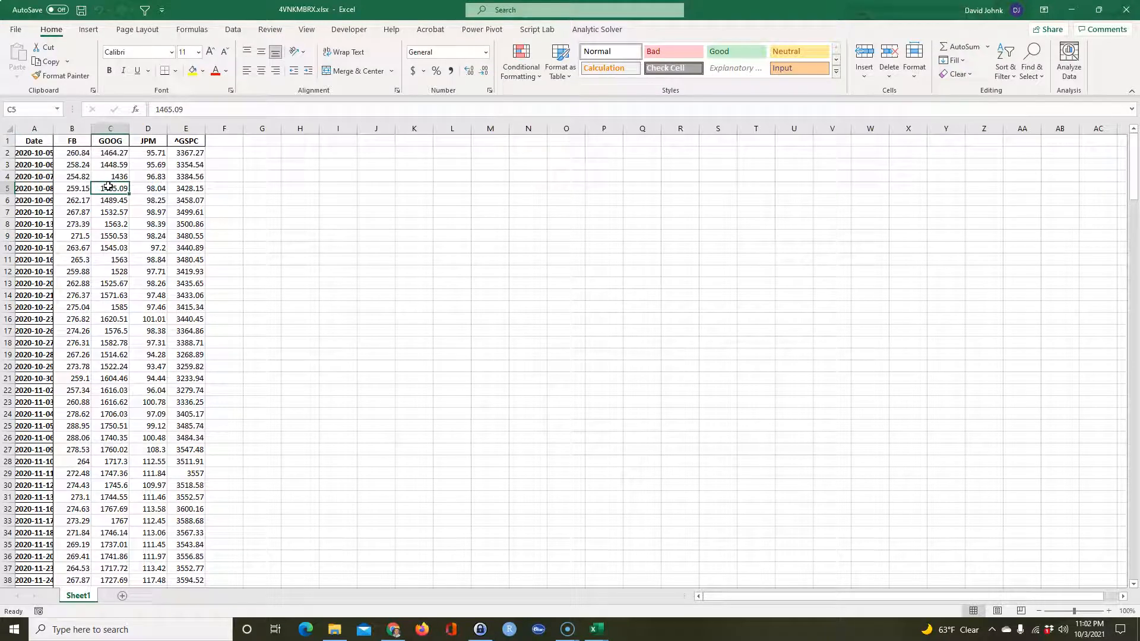
key(ctrl+t)
click(620, 416)
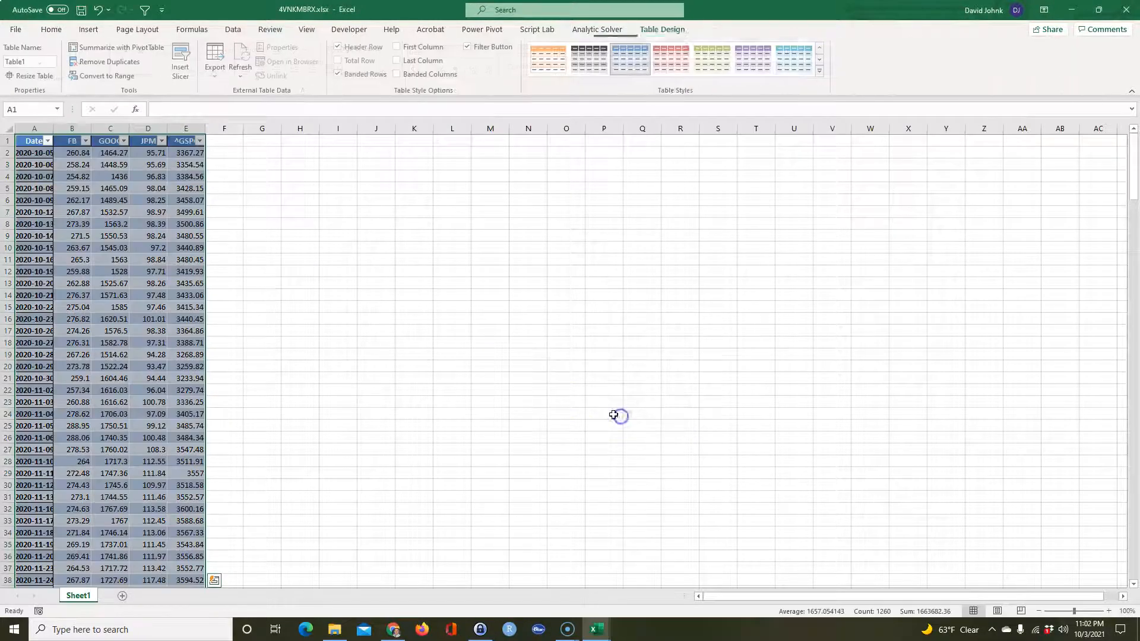
- Load the table into the Power Query Editor and unpivot only the FB, GOOG, JPM and ^GSPC columns
click(233, 30)
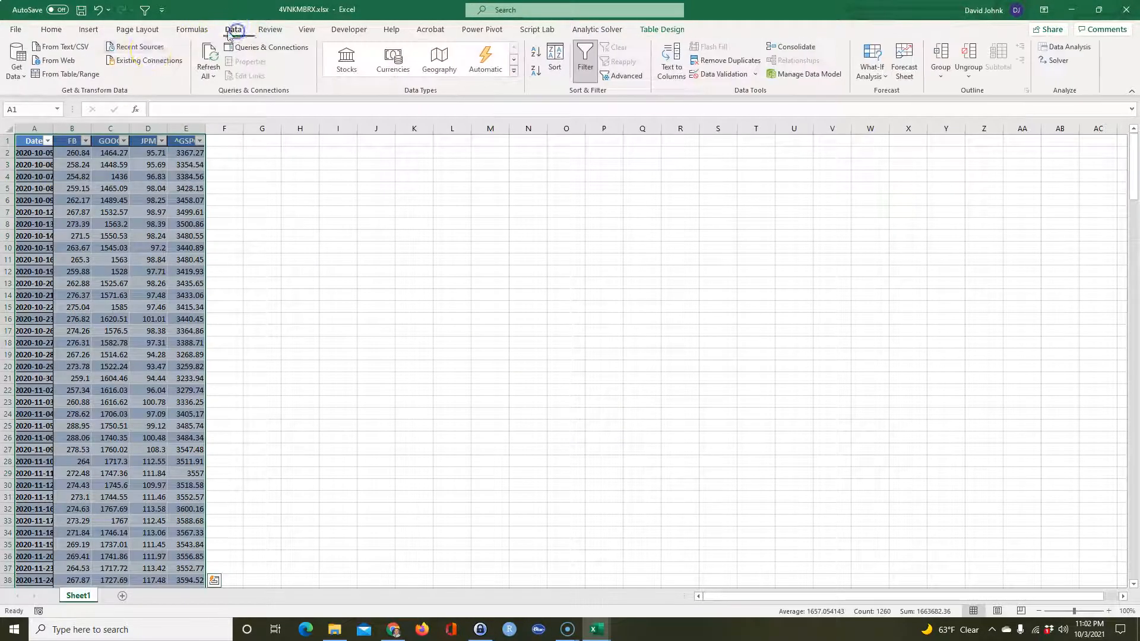
click(65, 73)
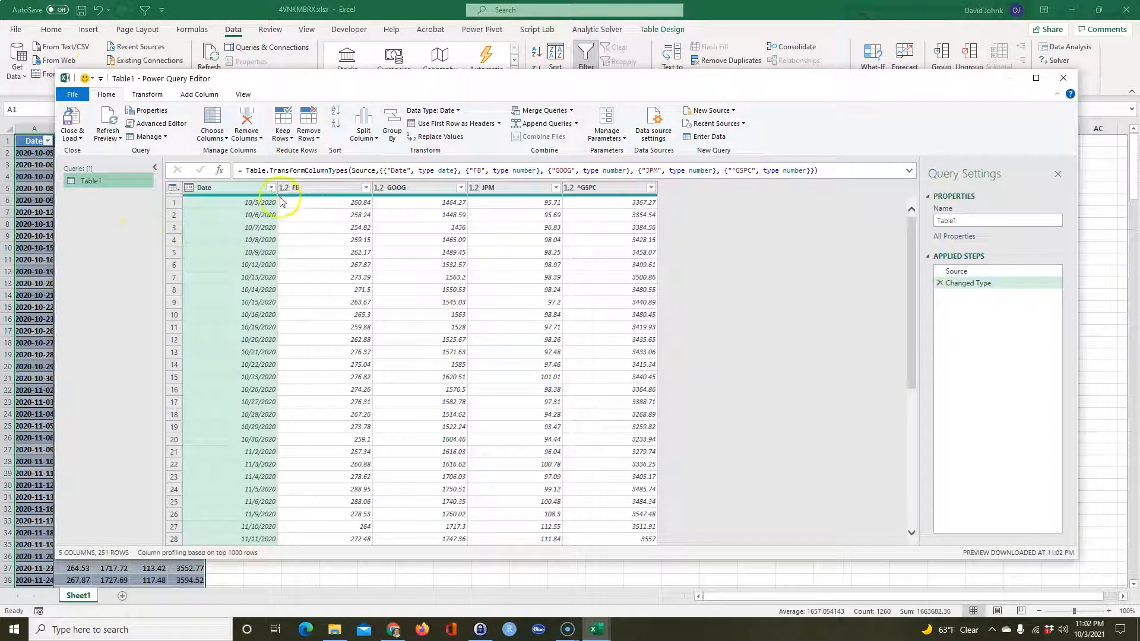
click(305, 187)
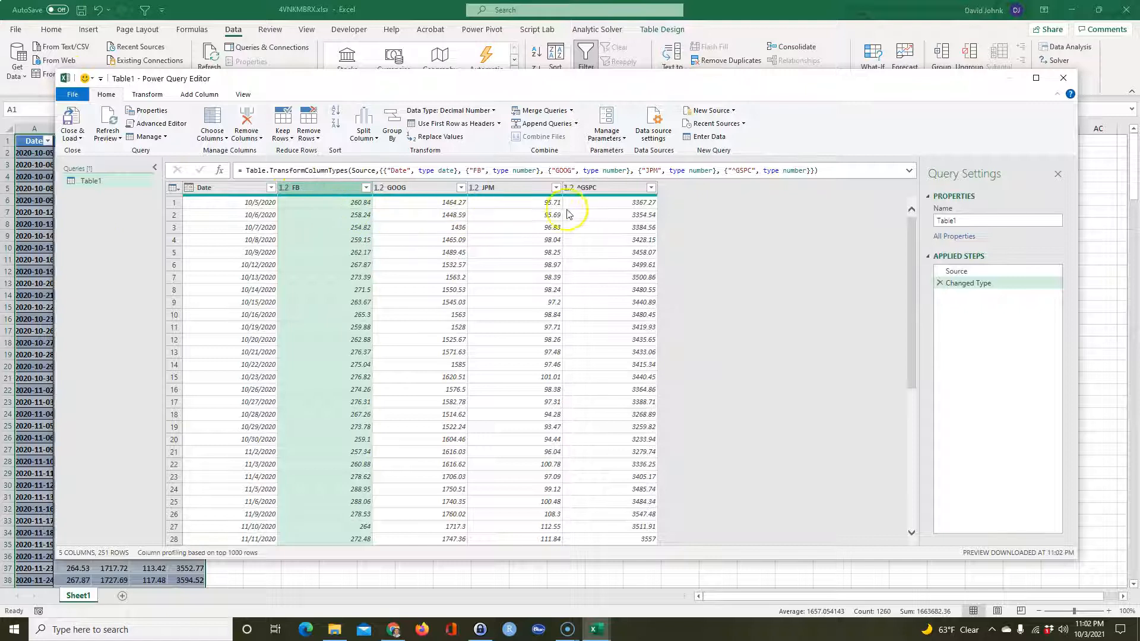
shift+click(585, 189)
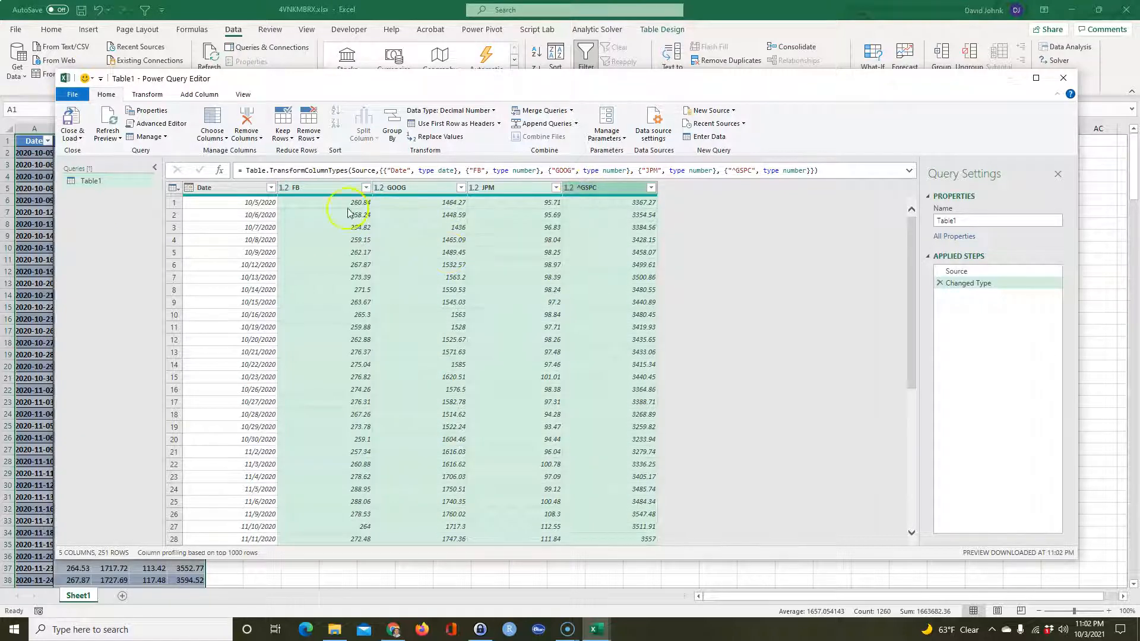
click(146, 94)
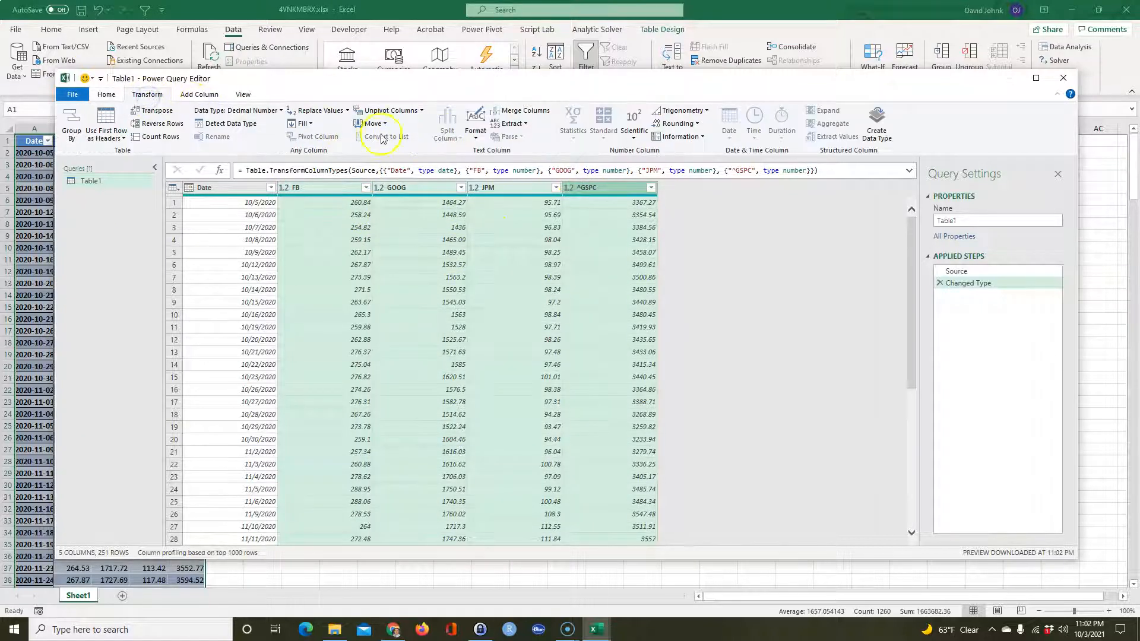
click(421, 110)
click(414, 150)
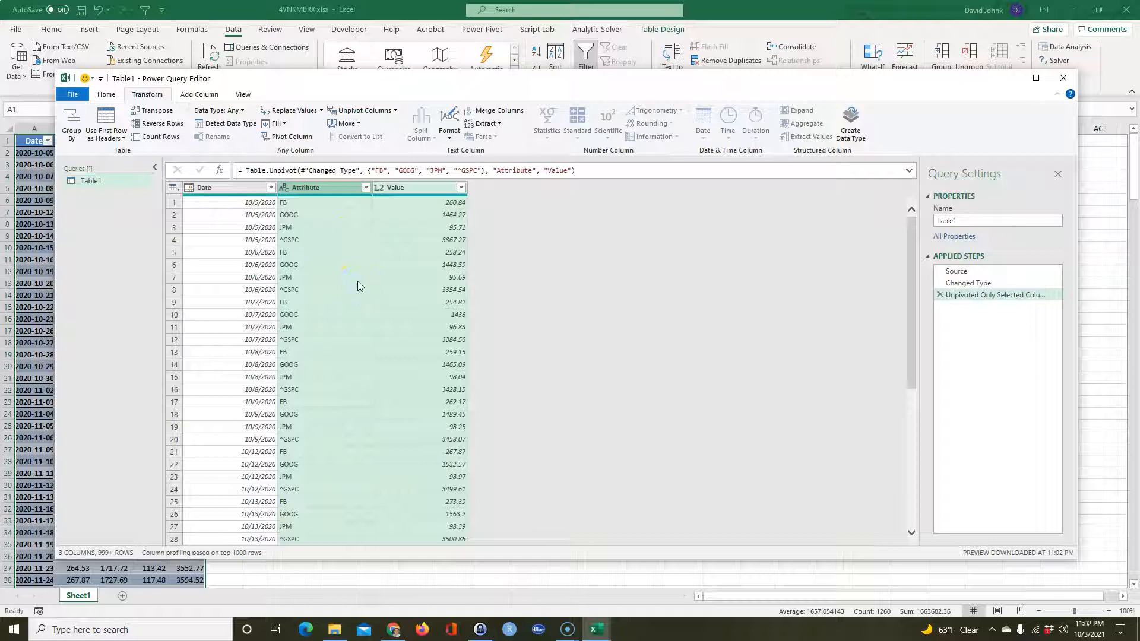
- Rename the unpivoted Value column as Low
click(106, 94)
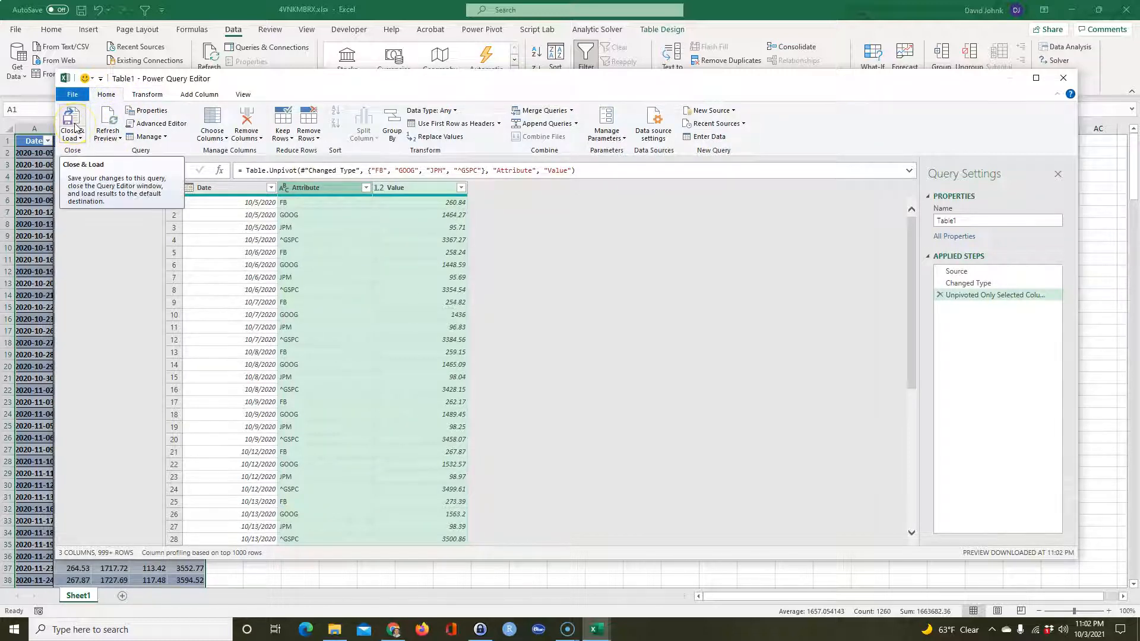
click(394, 198)
double_click(393, 189)
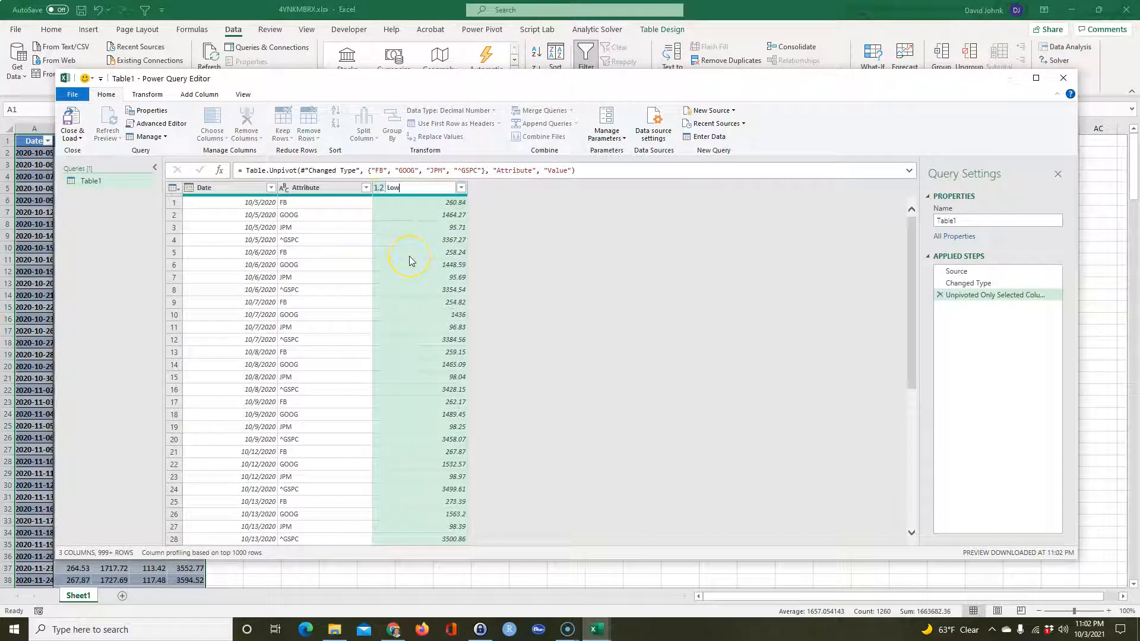
text(Low)
key(Return)
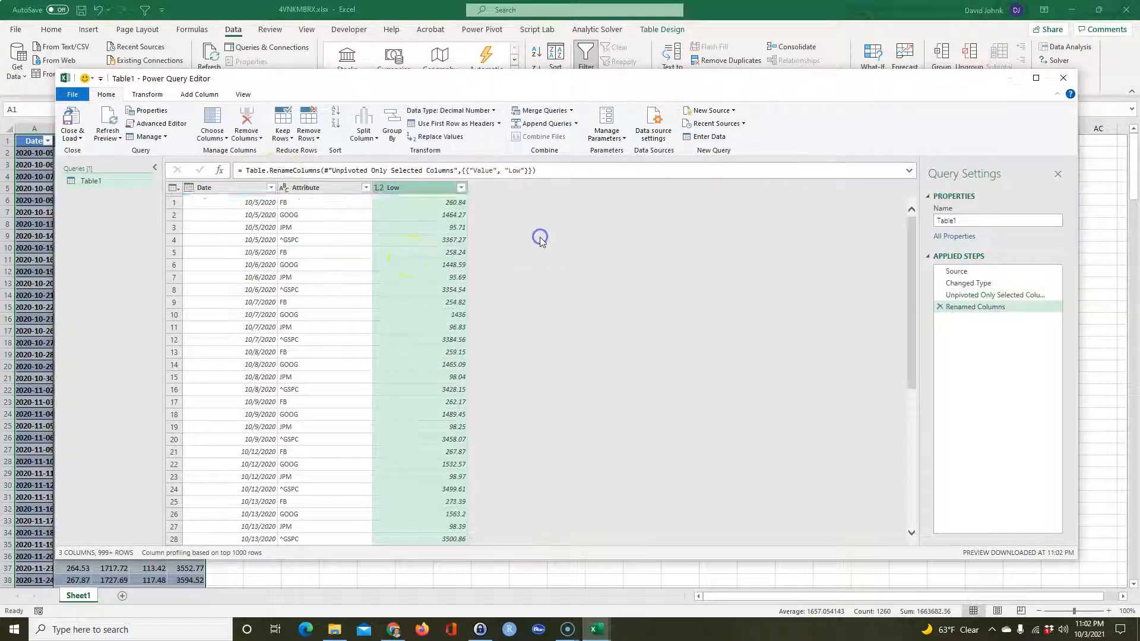
- Close the query editor, load the unpivoted Low data into a new worksheet and dismiss the query list
click(72, 119)
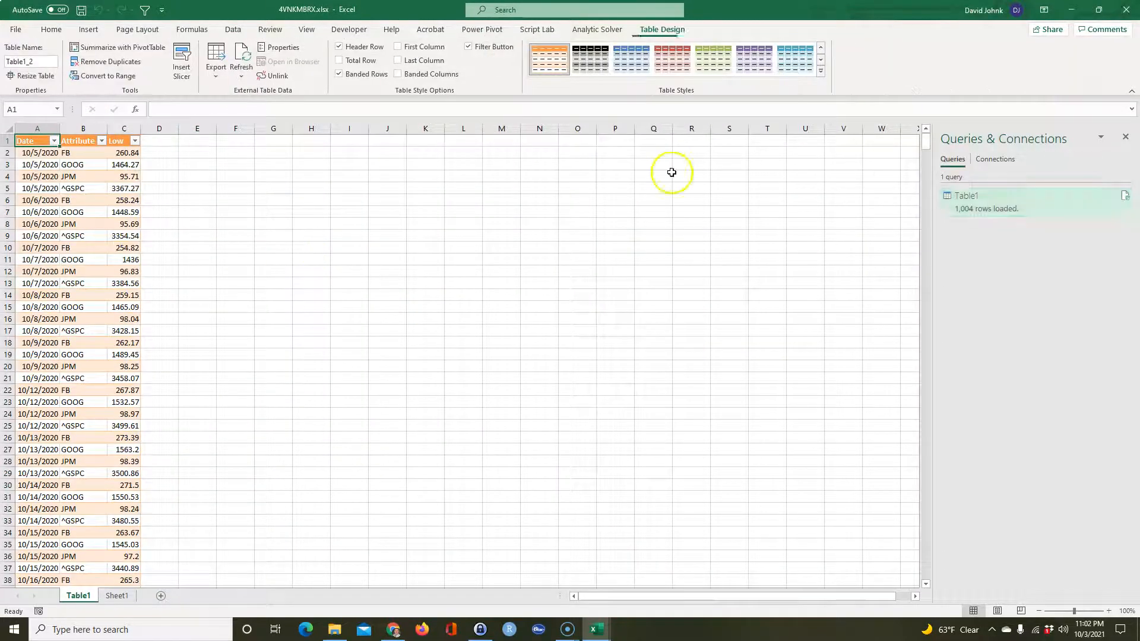
click(1124, 138)
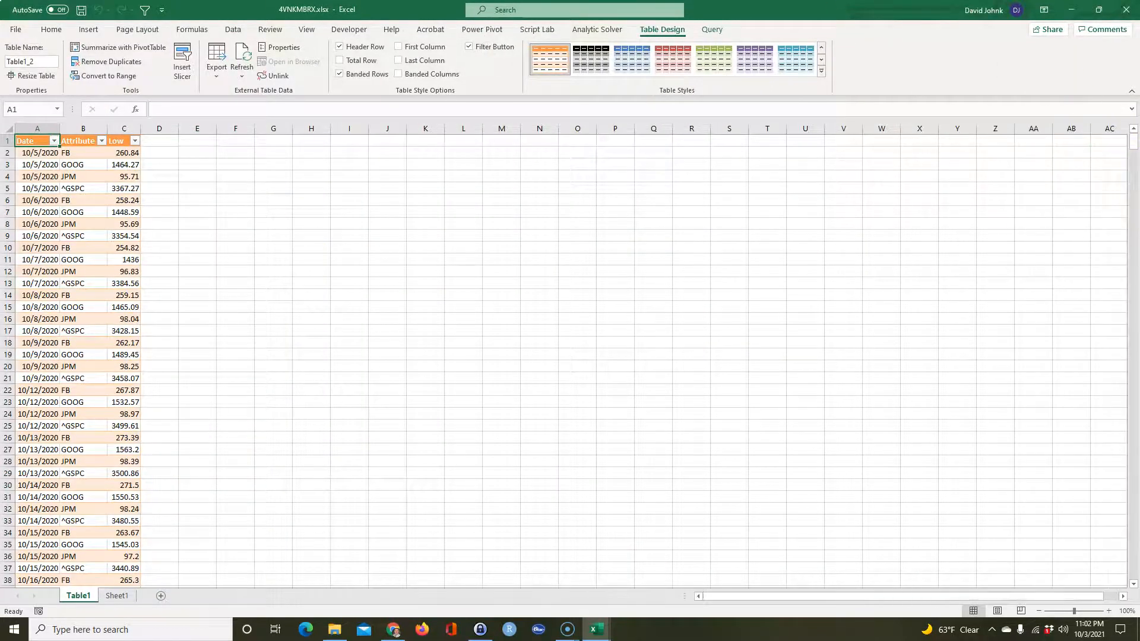
- Reduce the Low workbook's window and add a column headed Low beside High in the first workbook's table
drag(415, 10, 638, 46)
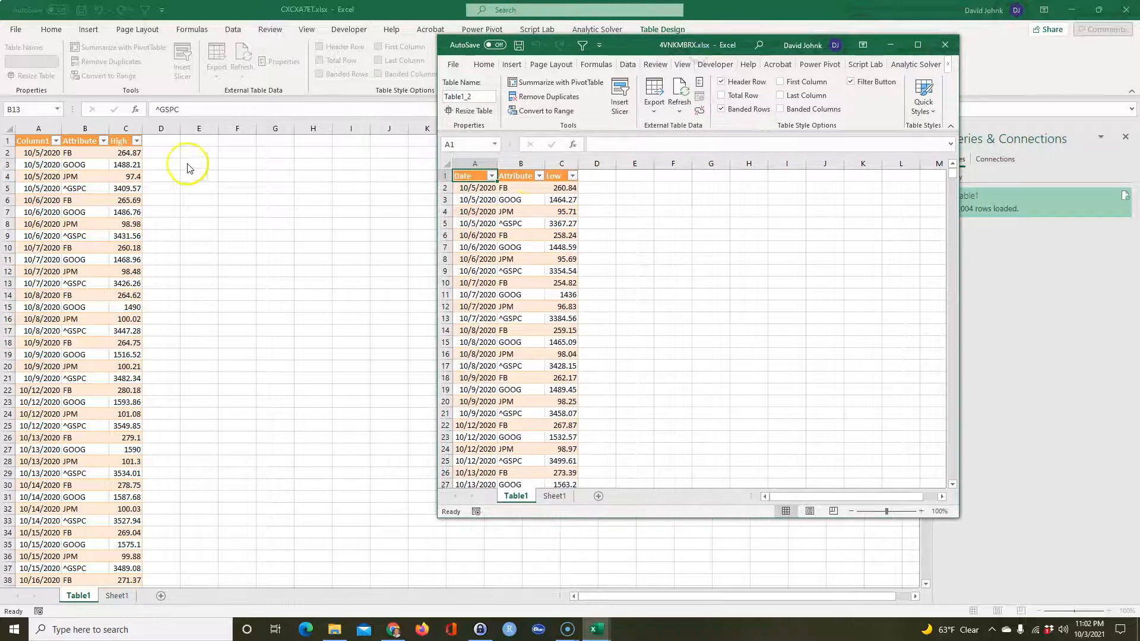
click(157, 140)
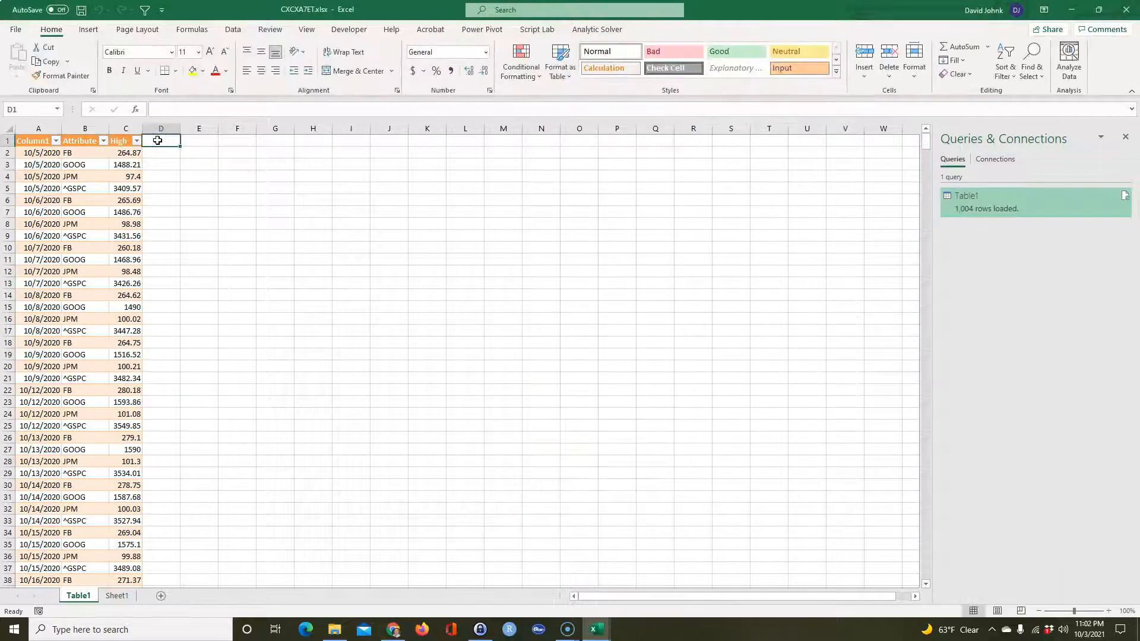
text(Low)
key(Return)
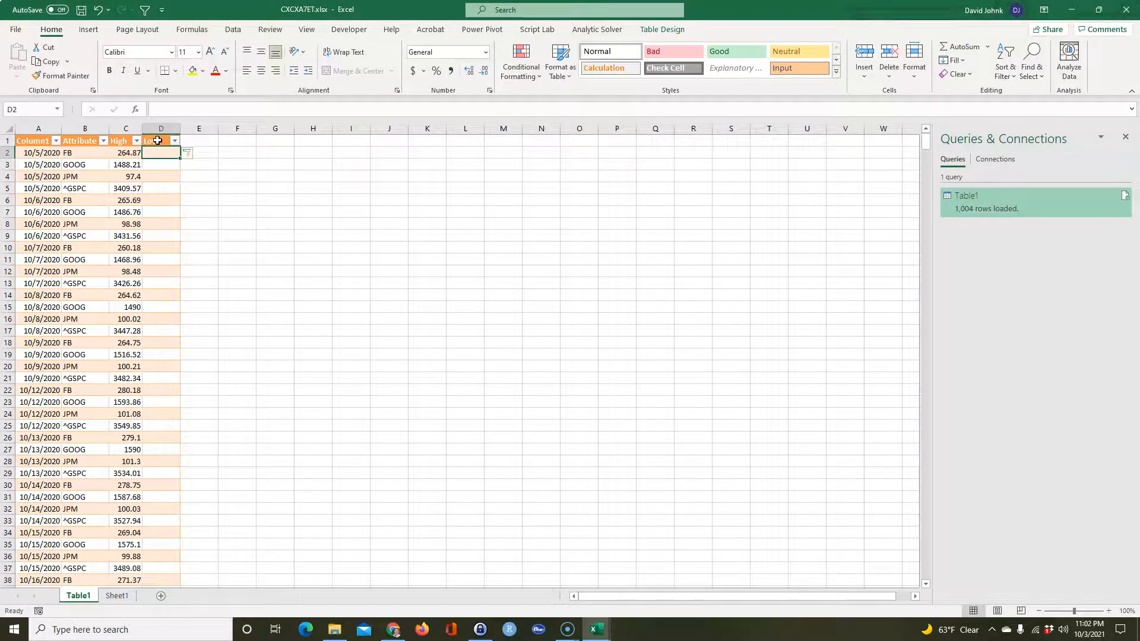
- Arrange both workbooks side by side, fill the new column with a formula linking to 4VNKMBRX.xlsx's Low column, and maximize the first workbook
double_click(418, 11)
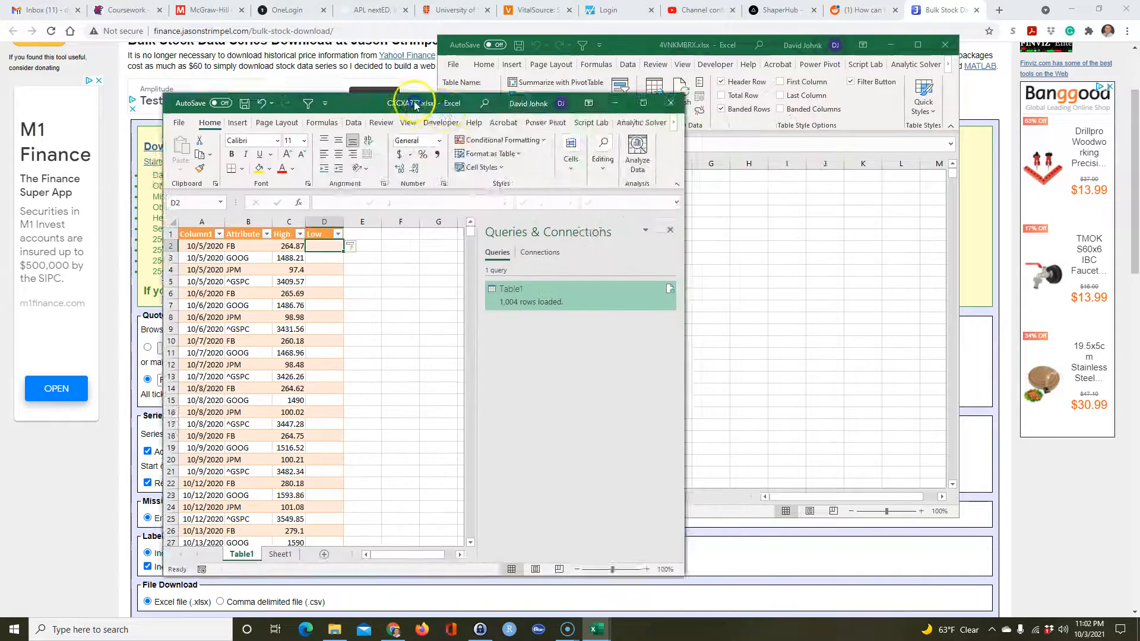
drag(647, 43, 822, 59)
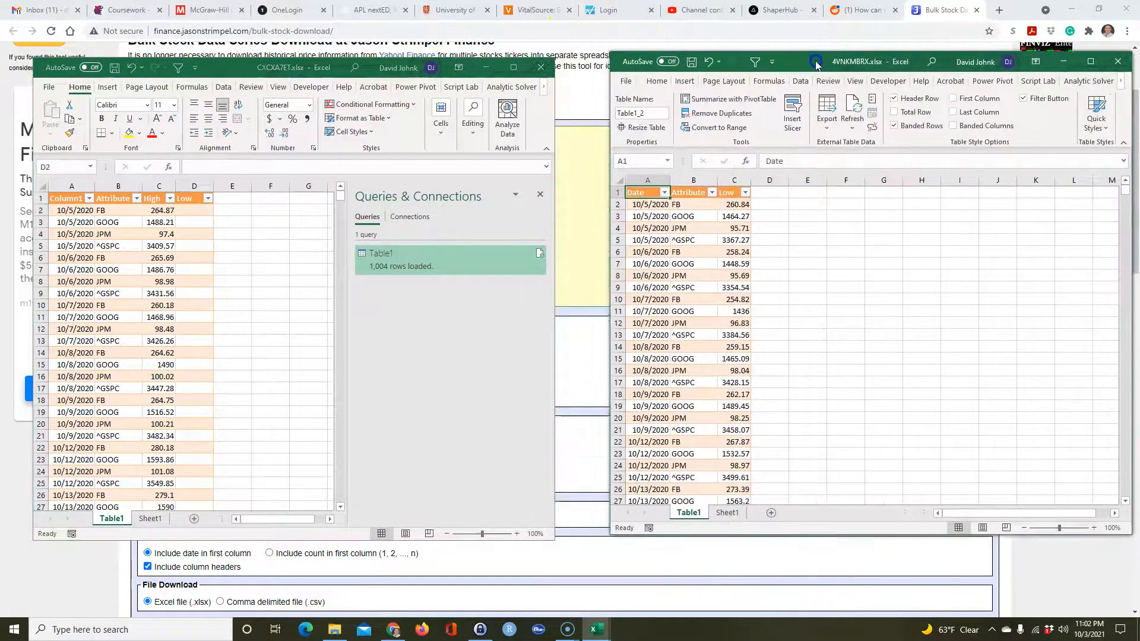
click(189, 212)
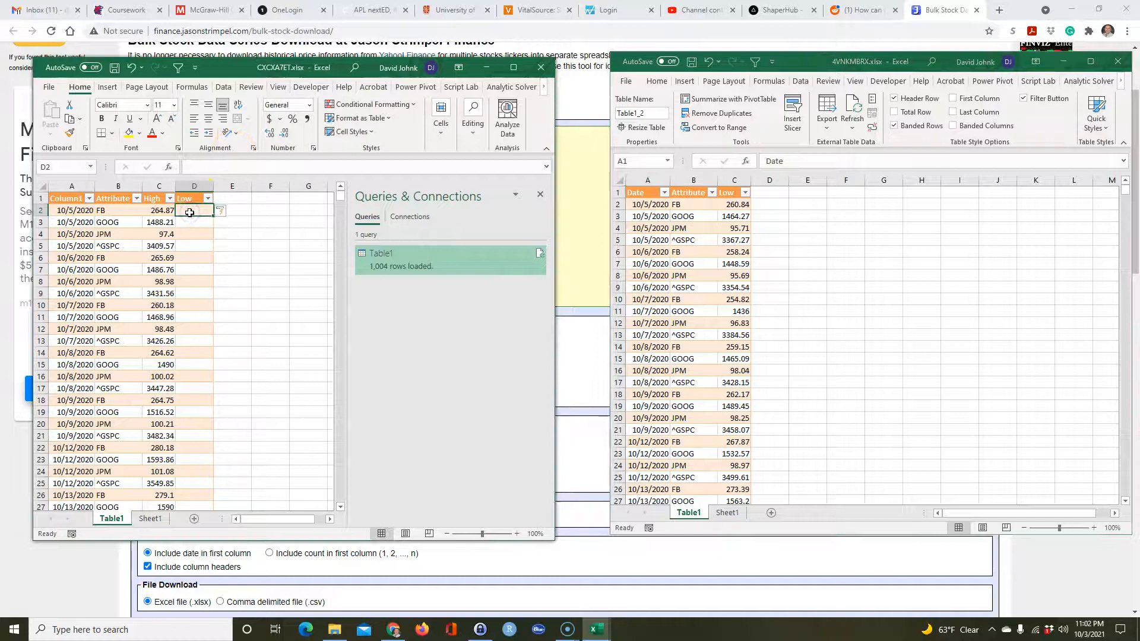
text(=)
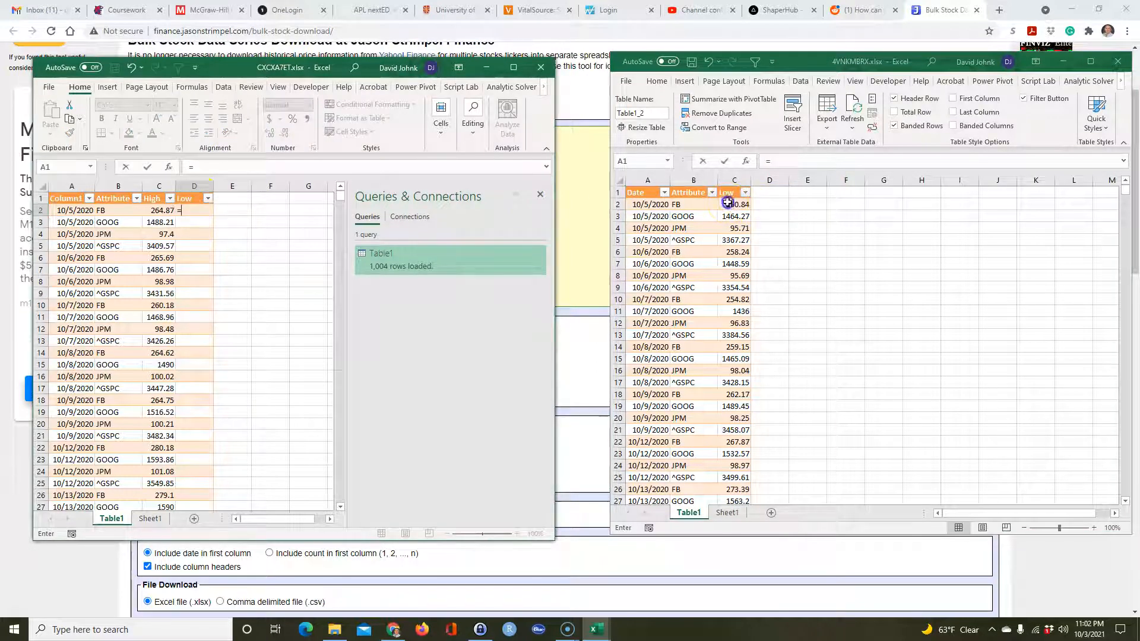
click(726, 203)
key(Return)
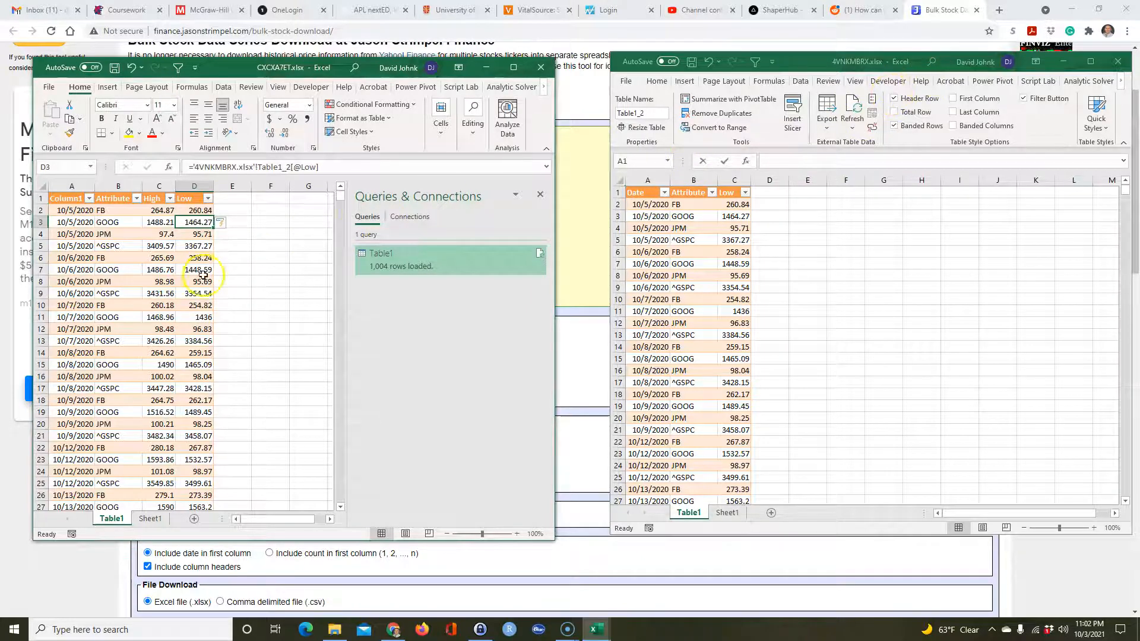
click(232, 269)
click(514, 67)
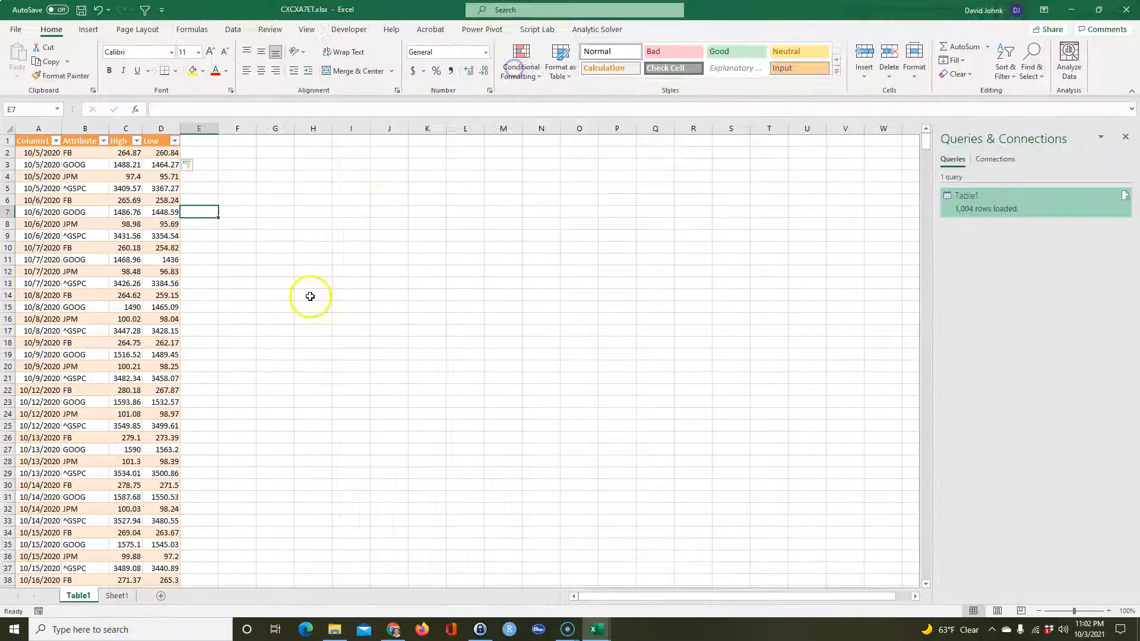
- Examine the combined High and Low data and the link formula in D2, and close the Queries & Connections list
click(159, 274)
click(128, 293)
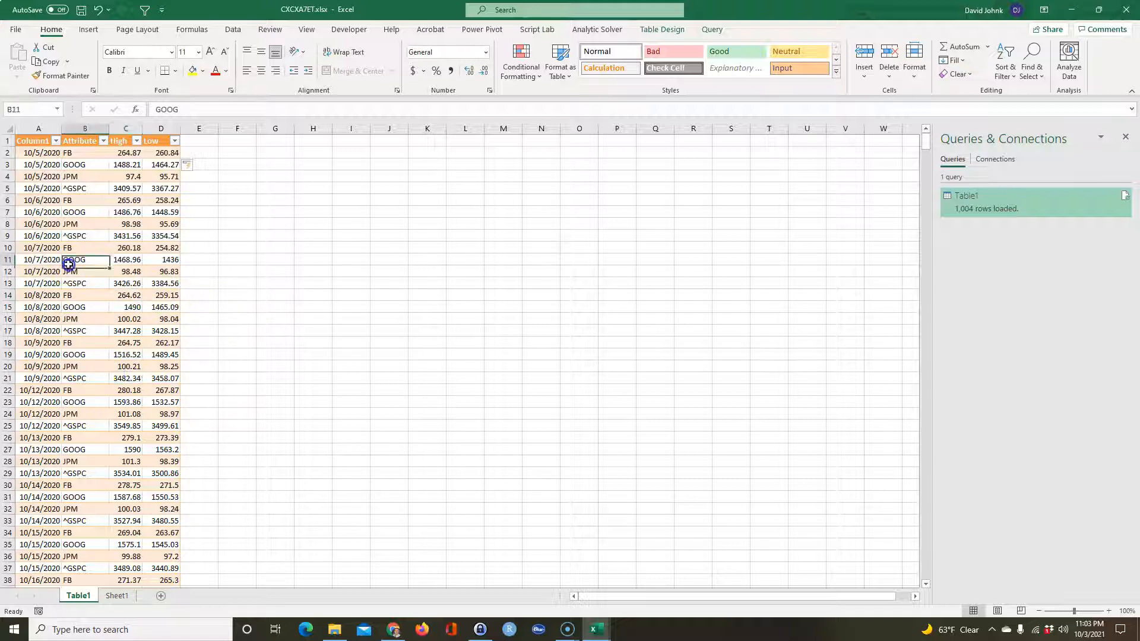
click(169, 154)
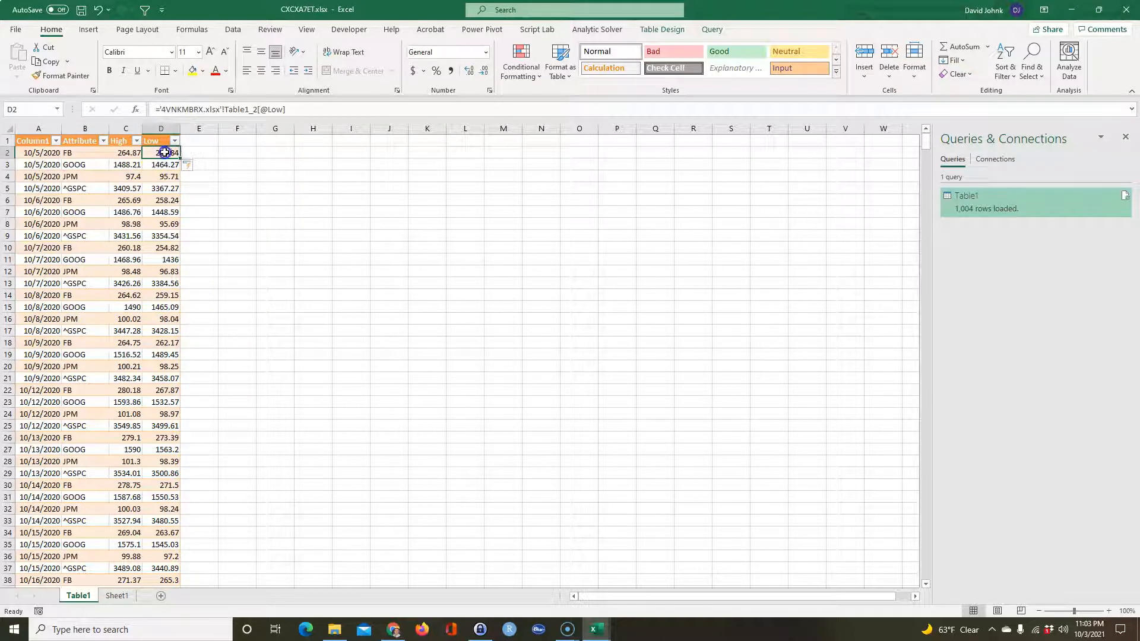
double_click(169, 154)
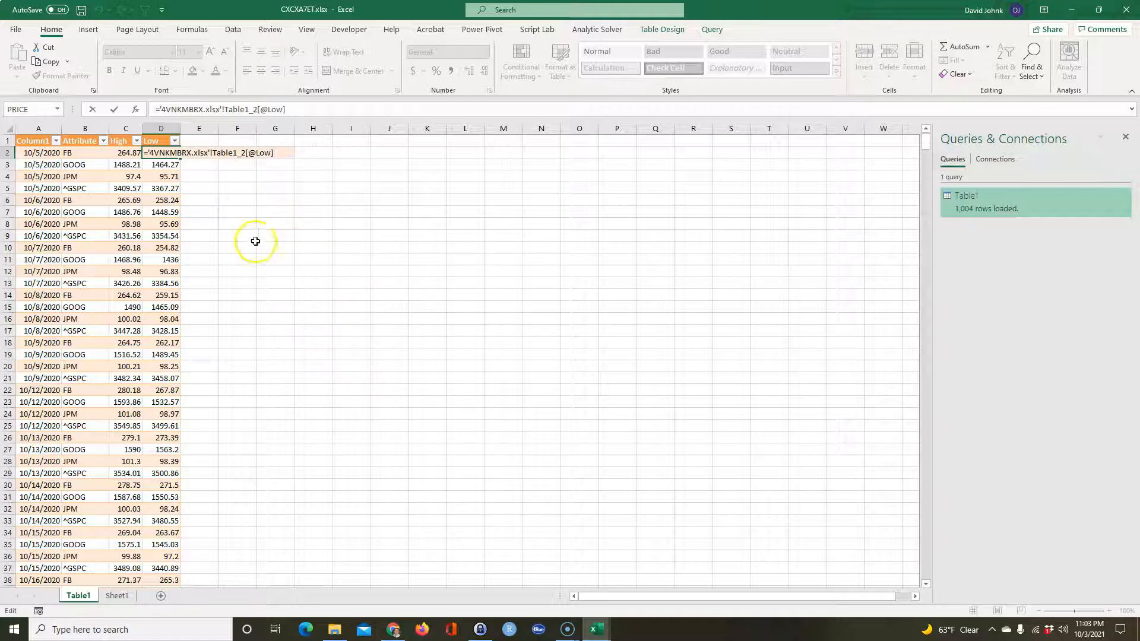
key(Escape)
click(157, 295)
click(127, 273)
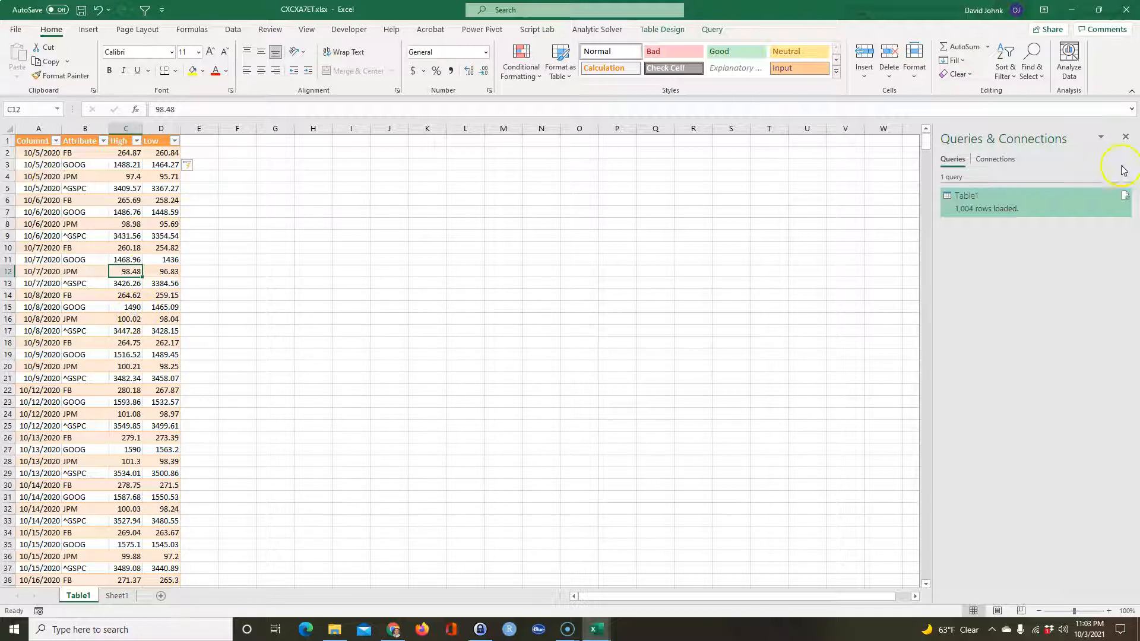
click(1126, 138)
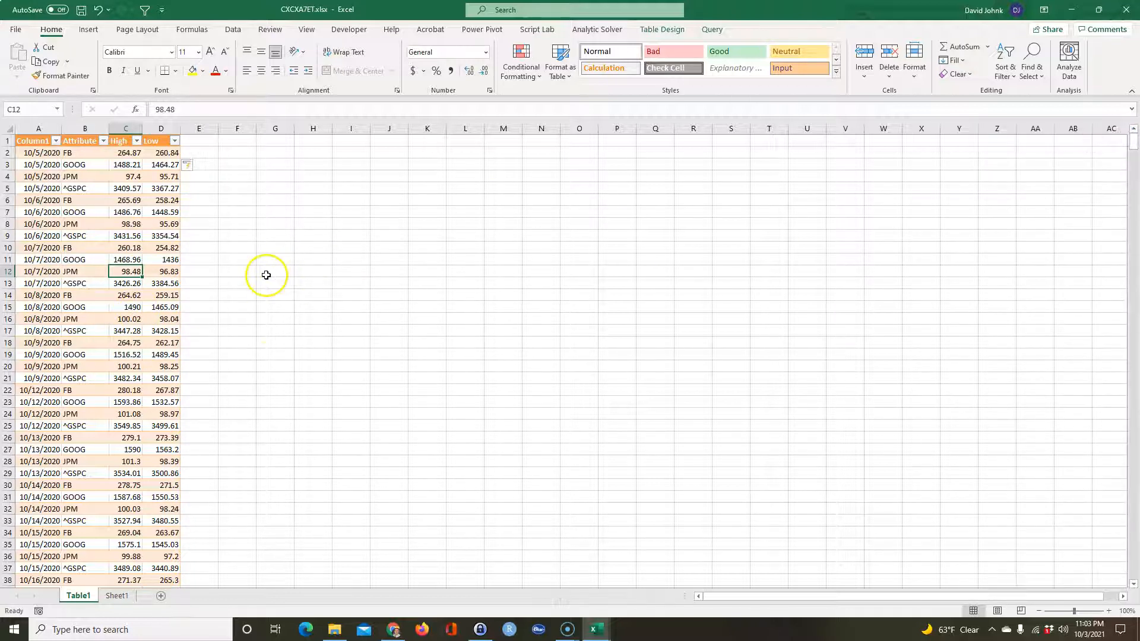